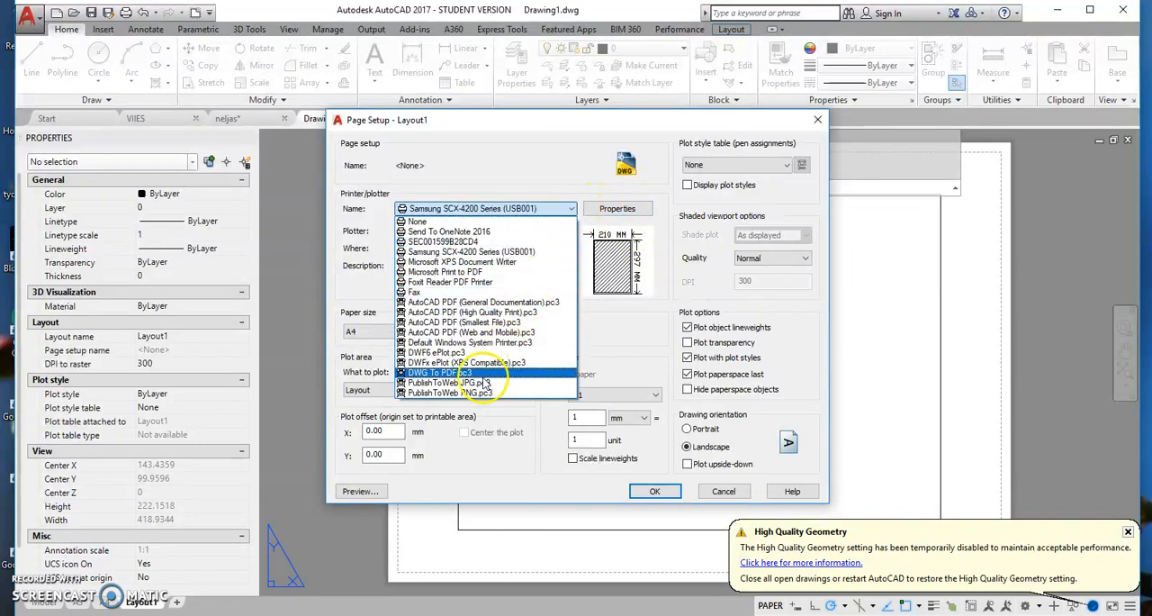
# - Choose the DWG To PDF.pc3 plotter for Layout1 and define a custom paper size from scratch, 500 mm wide and 500 mm high
pyautogui.click(463, 371)
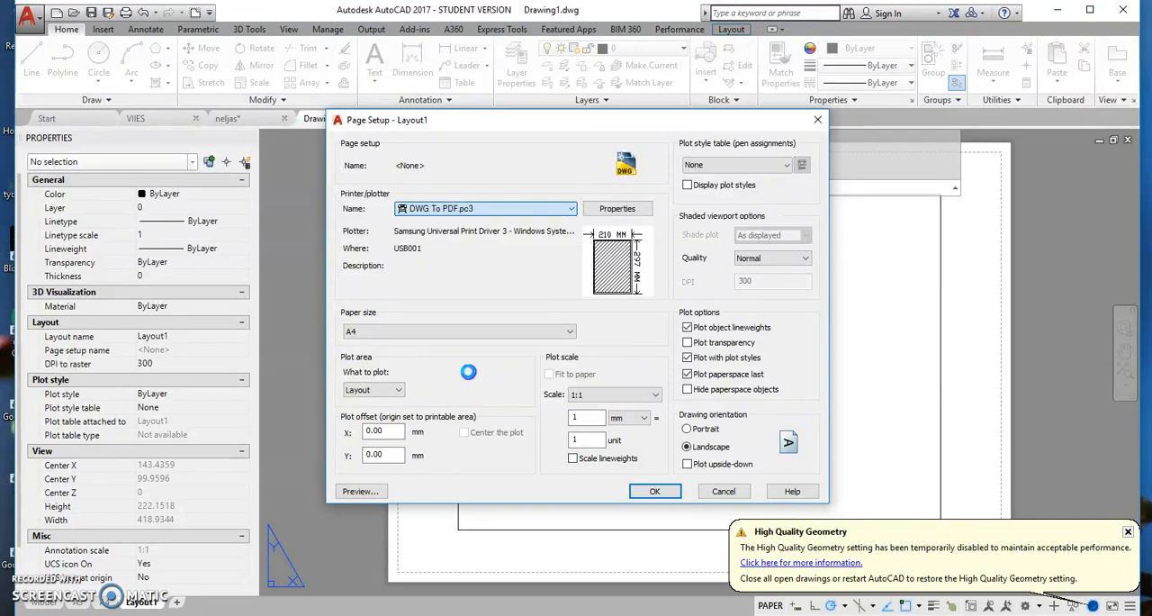
pyautogui.click(626, 215)
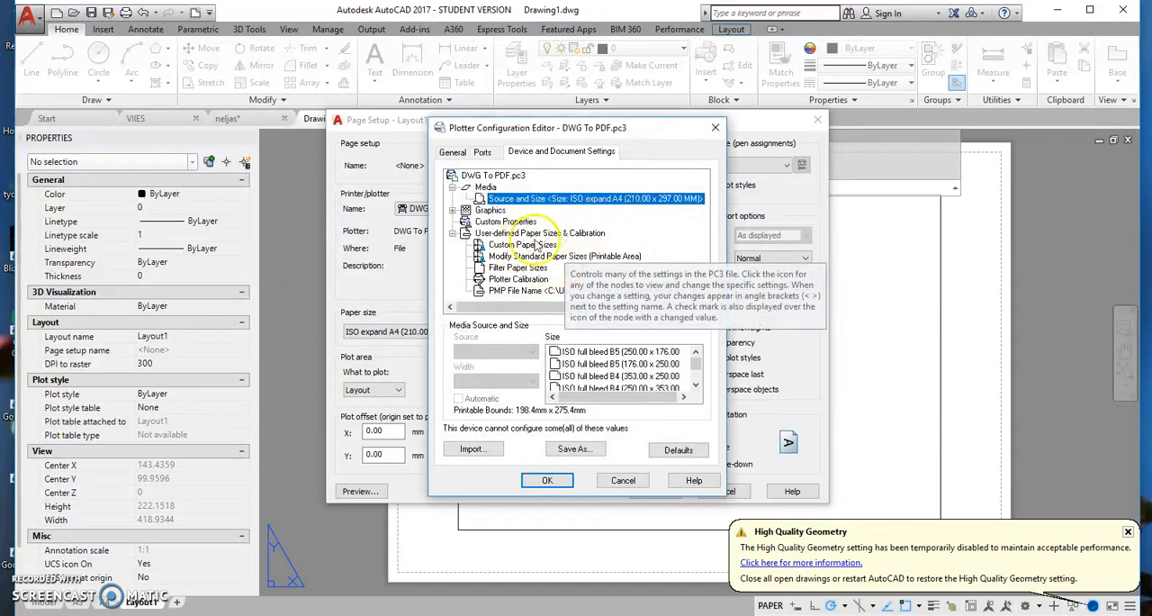
pyautogui.click(508, 246)
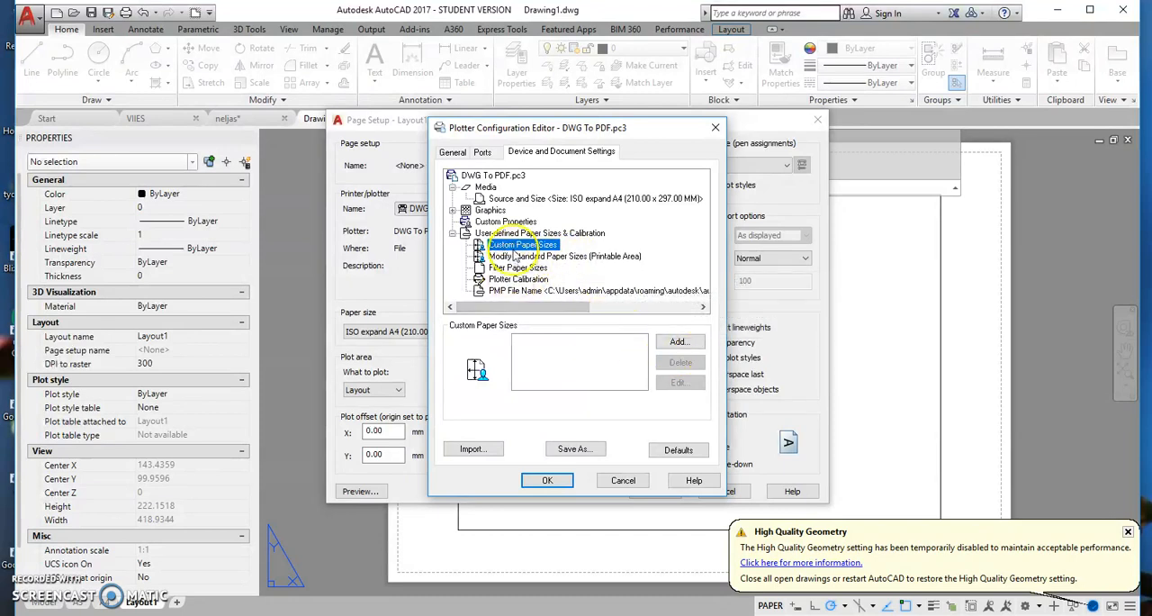
pyautogui.click(676, 344)
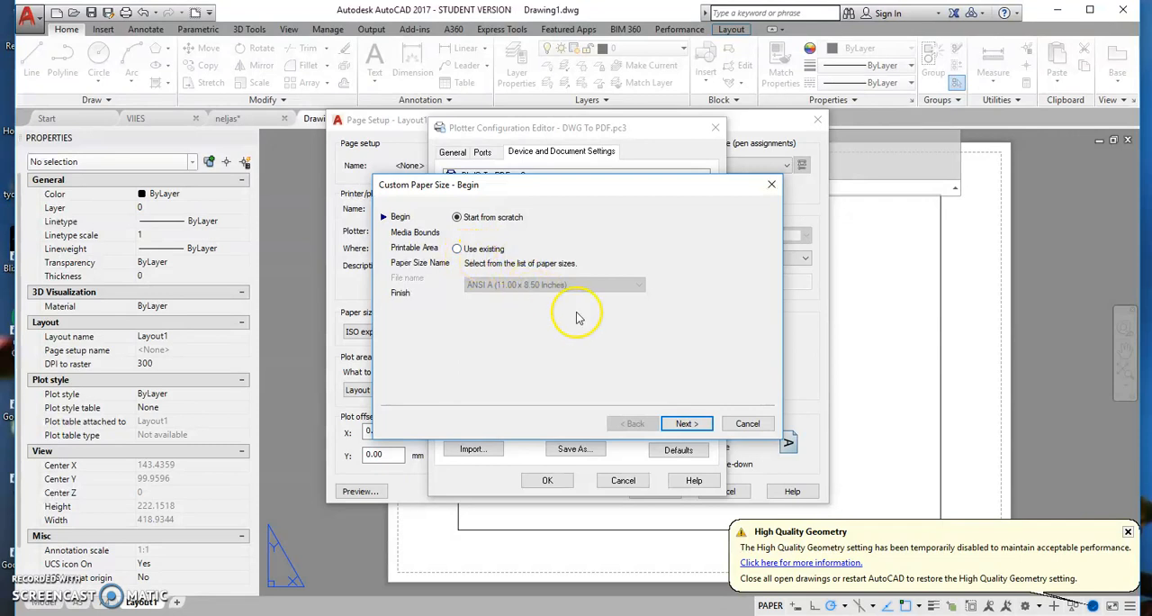
pyautogui.click(686, 425)
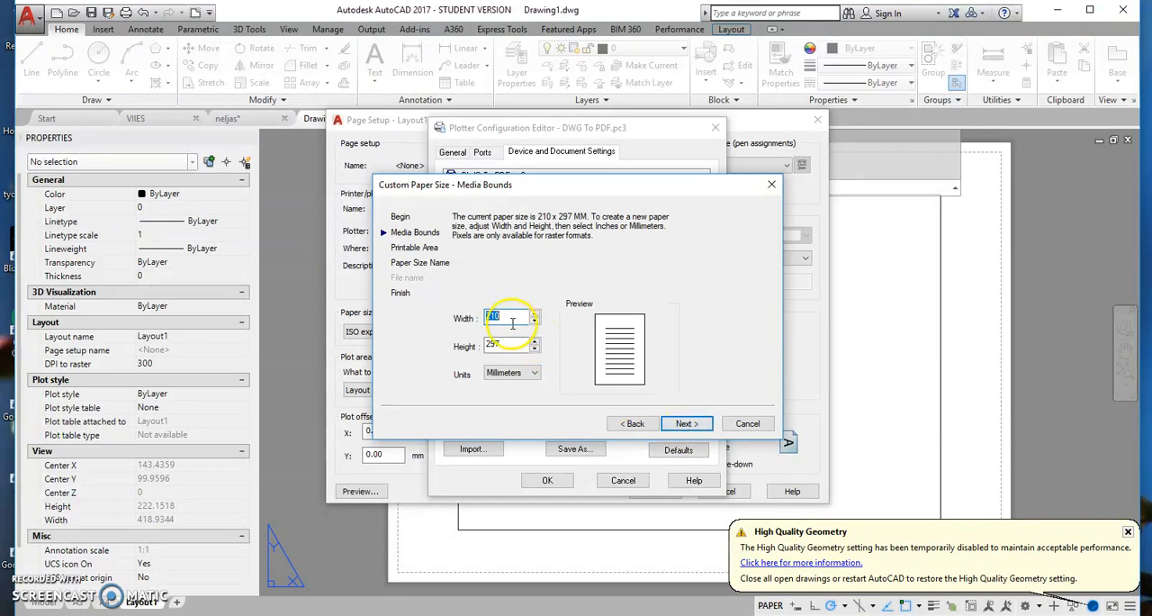
pyautogui.write('500')
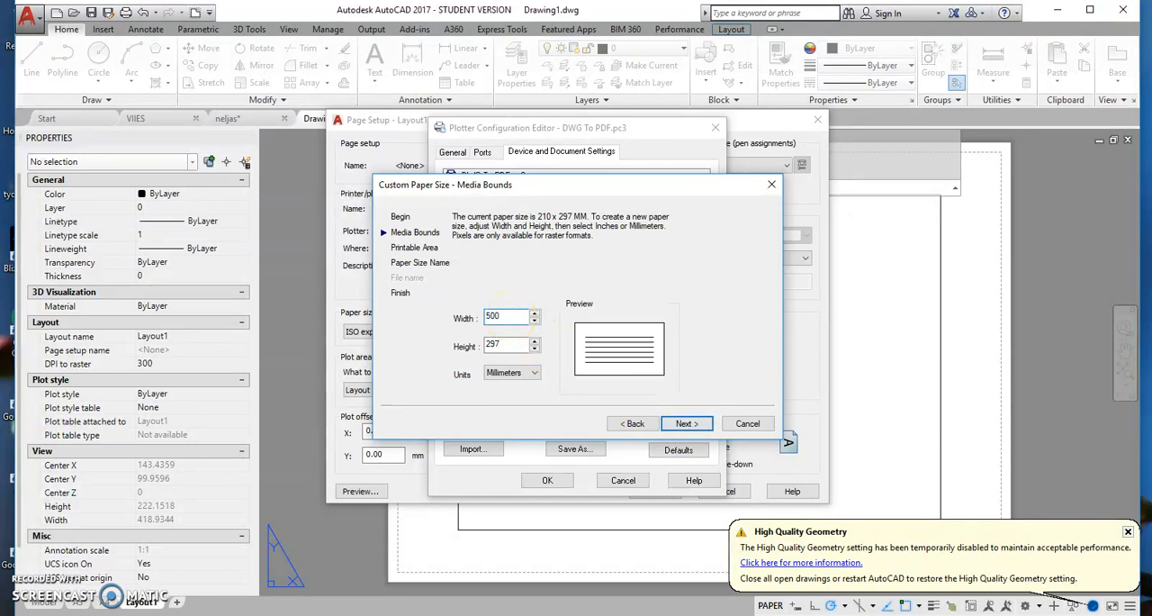
pyautogui.click(506, 345)
pyautogui.write('500')
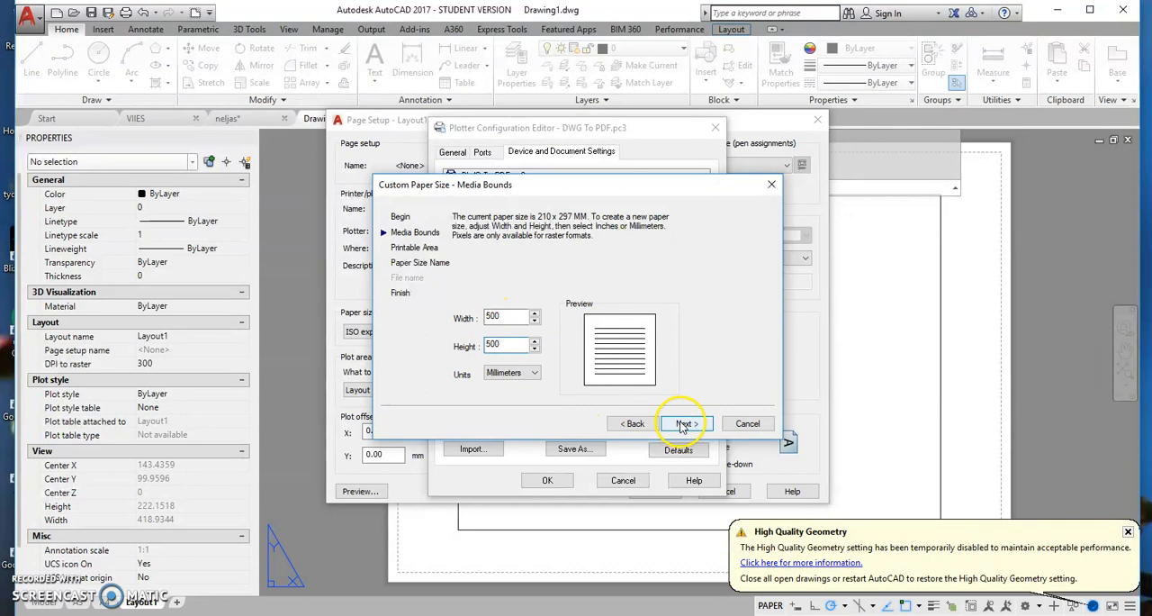
pyautogui.click(682, 426)
# - Set all four margins of the custom paper's printable area to 0 and finish creating it under the proposed name
pyautogui.doubleClick(500, 309)
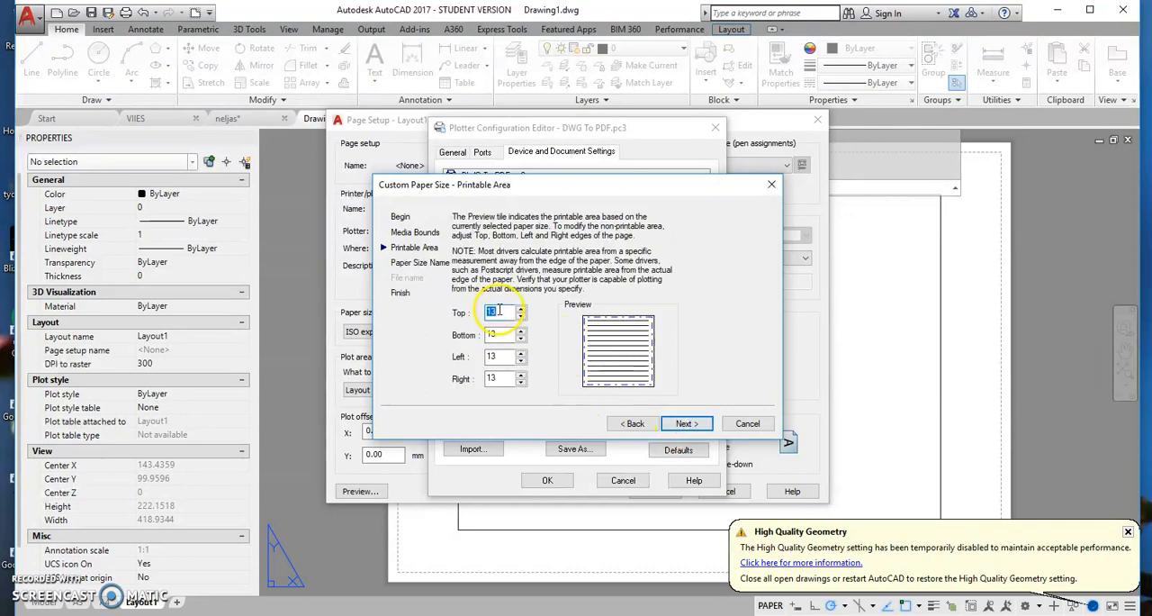
pyautogui.write('0')
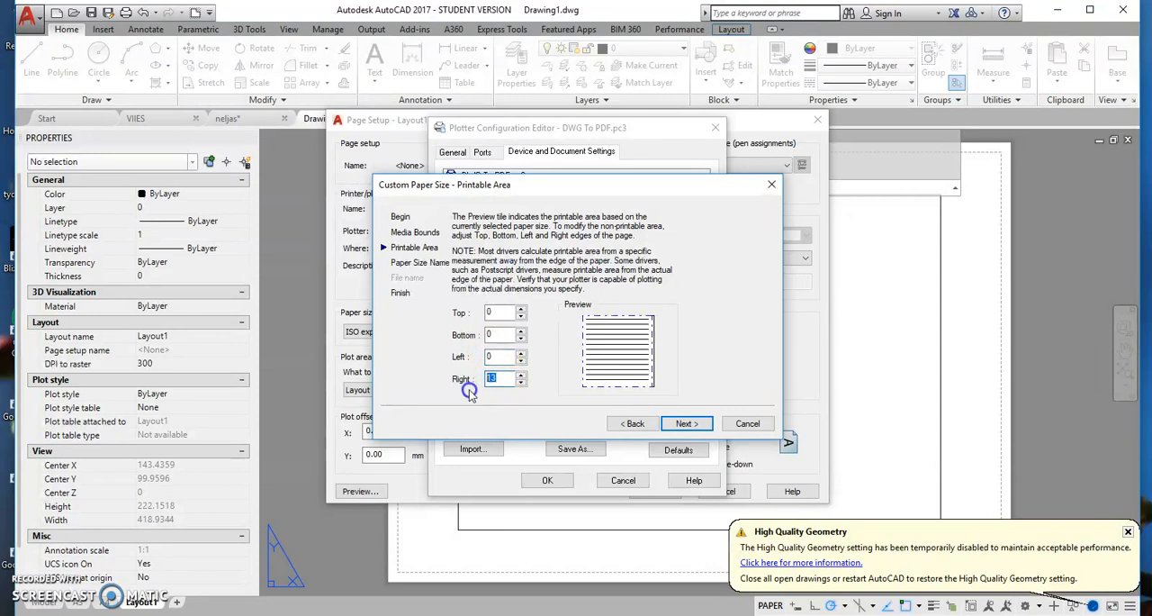
pyautogui.click(686, 424)
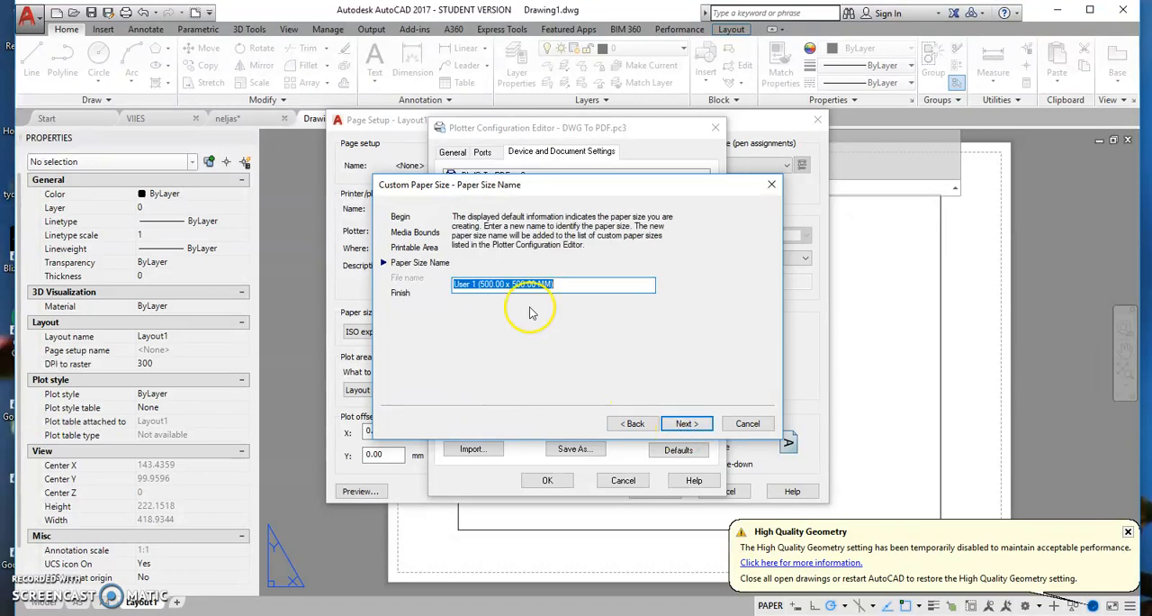
pyautogui.click(686, 424)
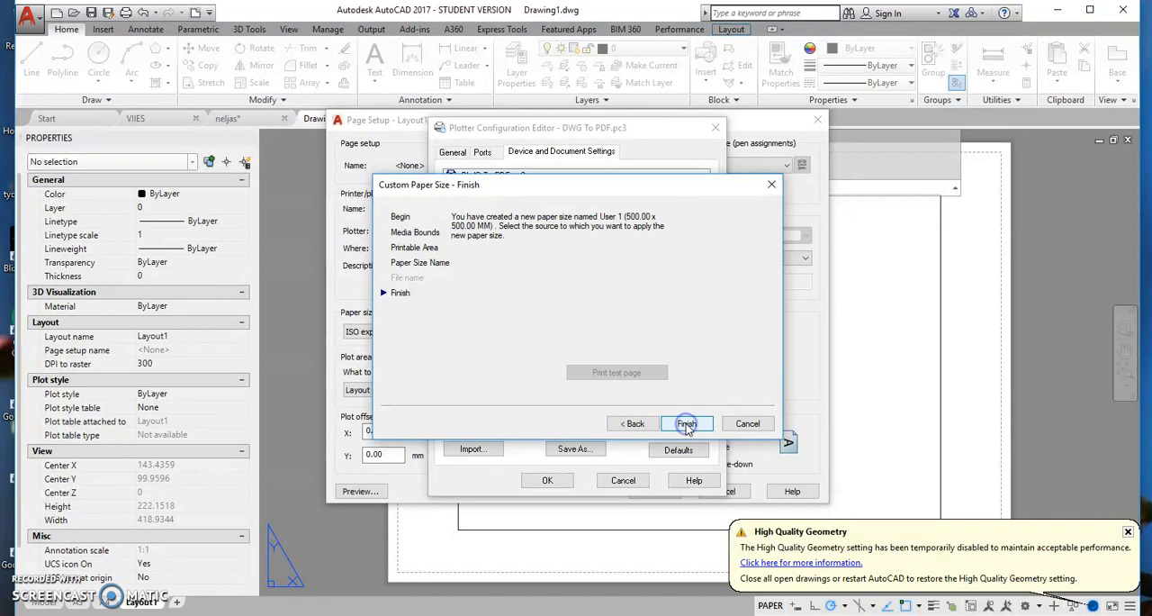
pyautogui.click(686, 424)
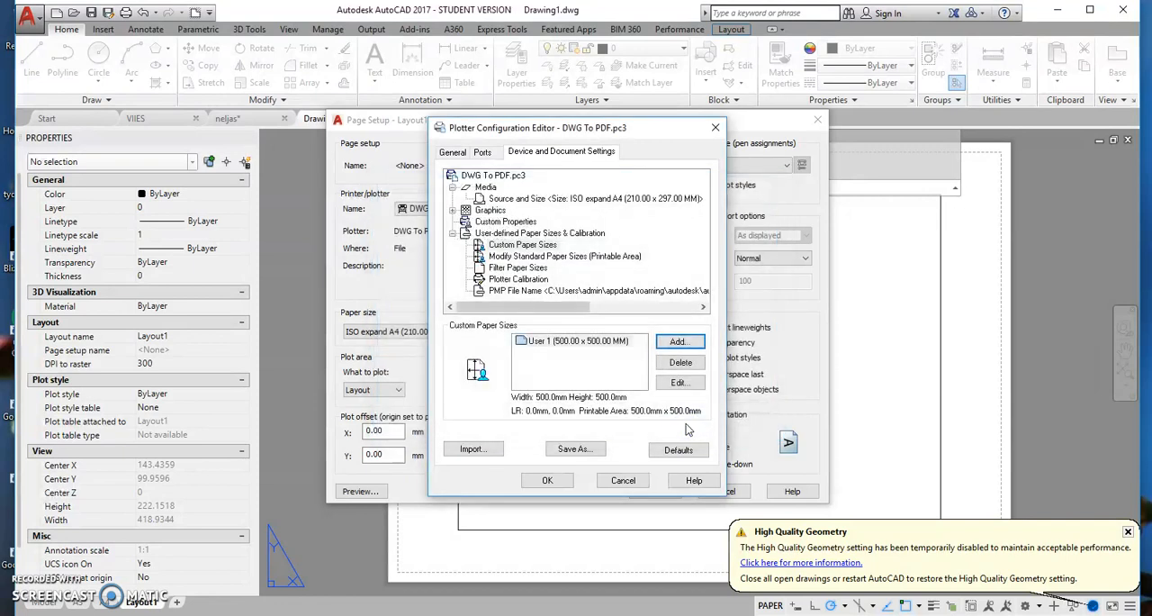
pyautogui.click(551, 481)
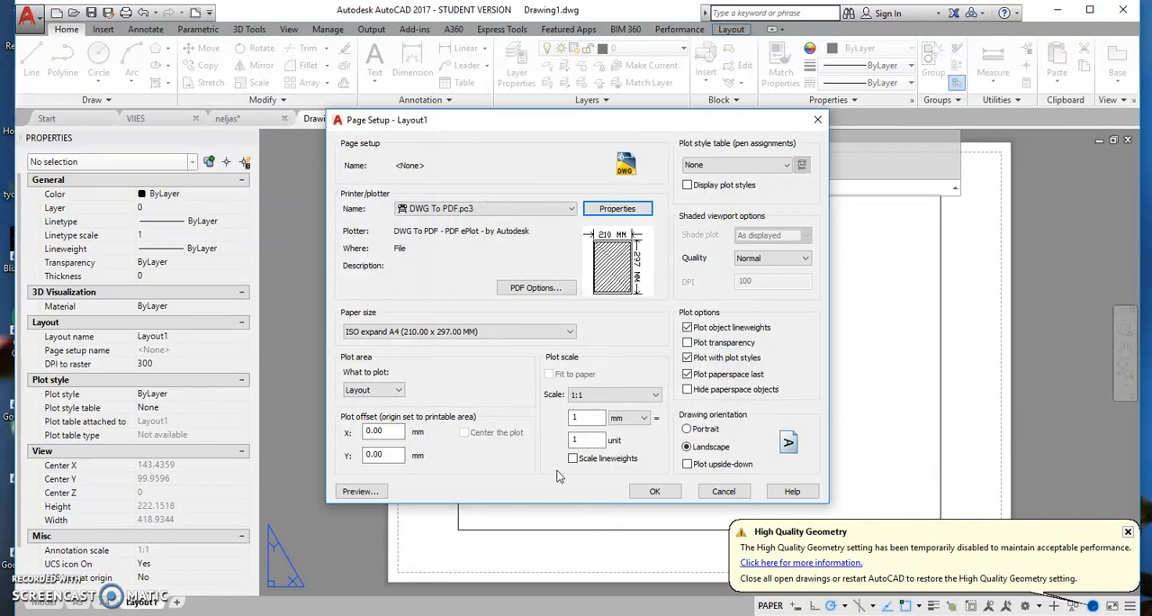
# - Apply the User 1 (500.00 x 500.00 MM) paper size to Layout1 and close the page setup
pyautogui.click(569, 333)
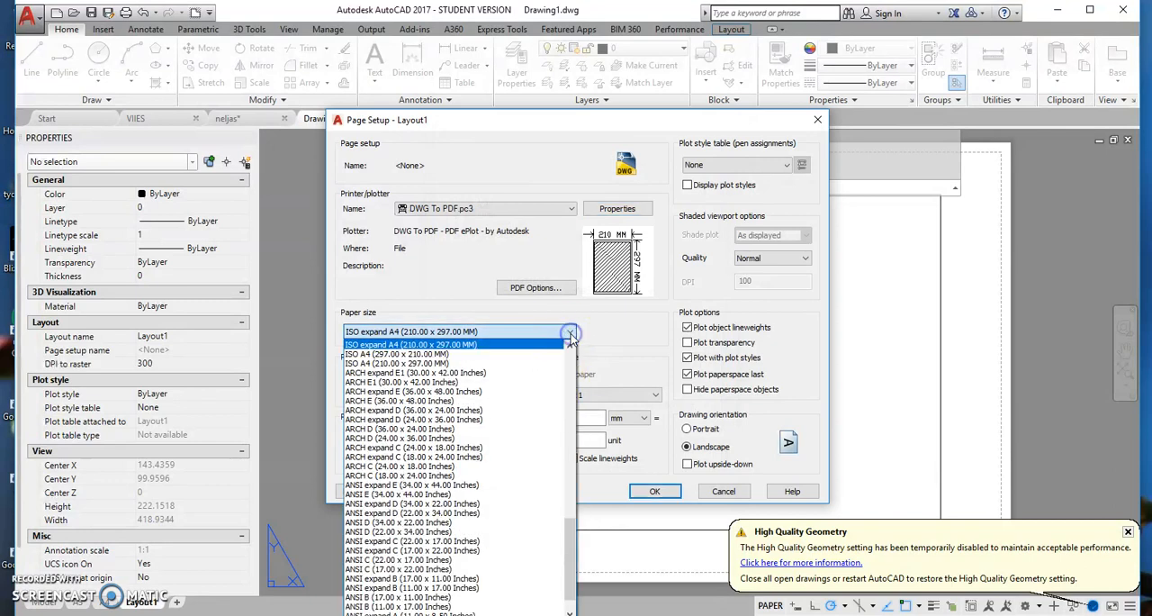
pyautogui.scroll(-3, 518, 456)
pyautogui.scroll(10, 518, 456)
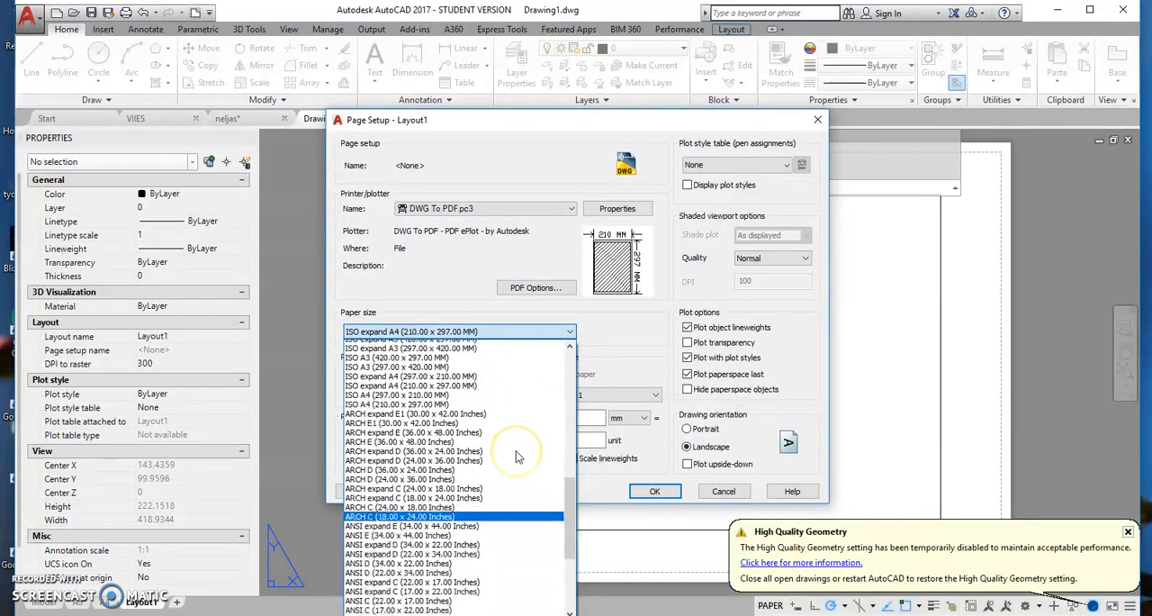
pyautogui.scroll(5, 518, 456)
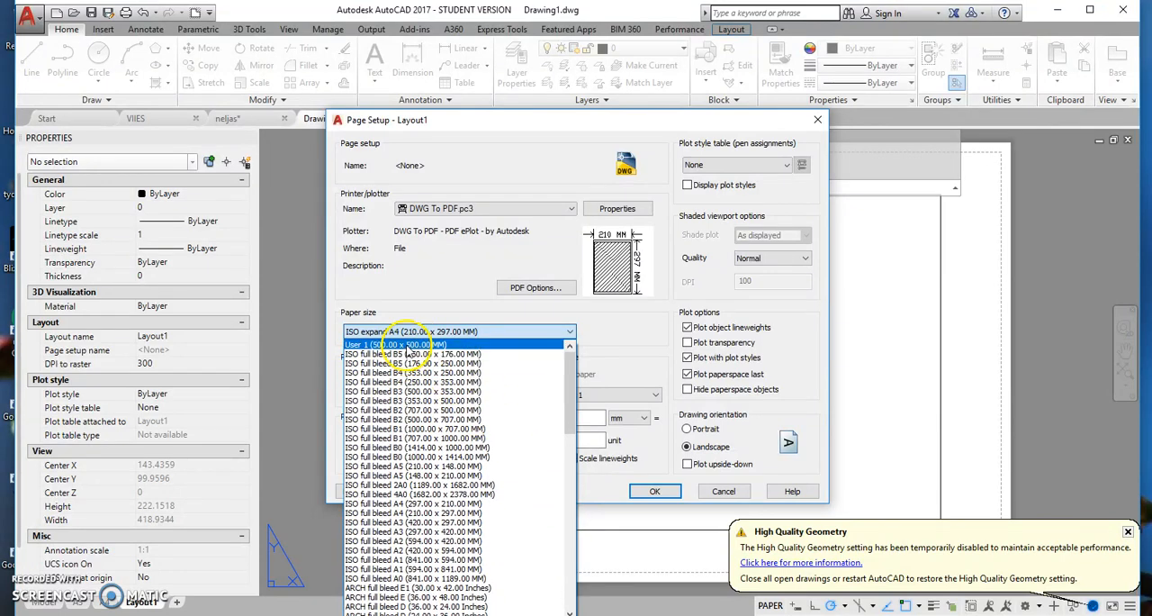
pyautogui.click(406, 345)
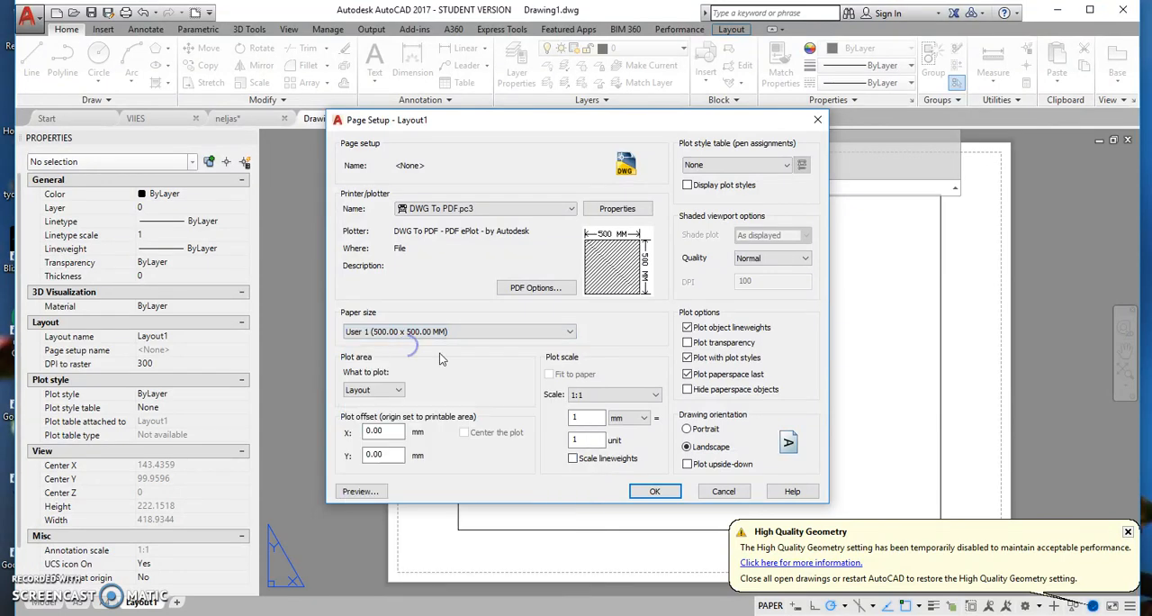
pyautogui.click(656, 491)
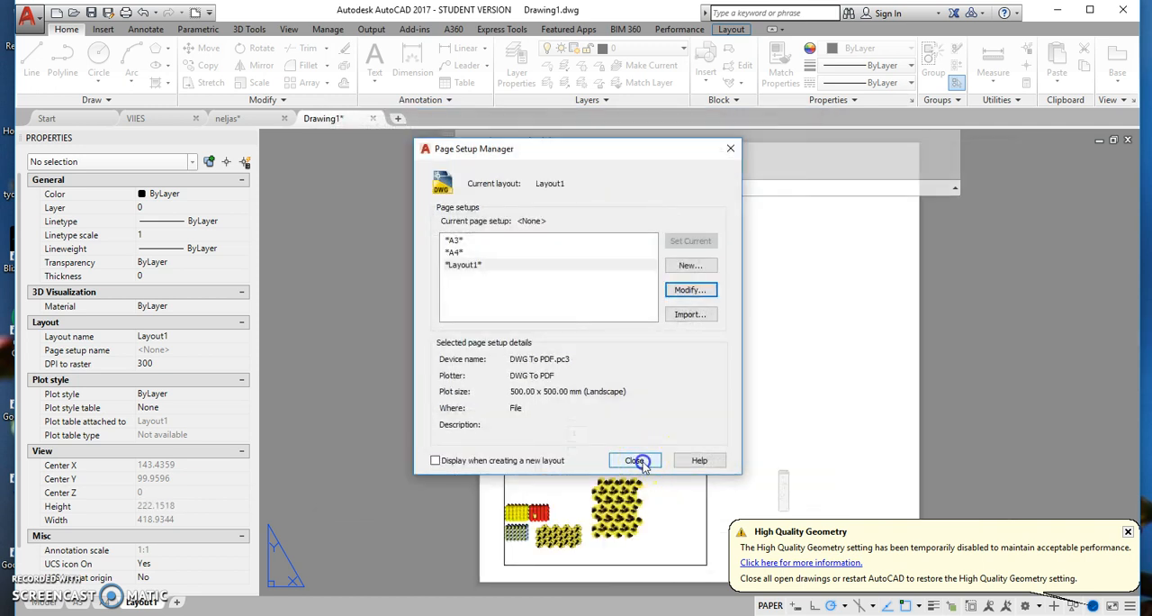
pyautogui.click(689, 459)
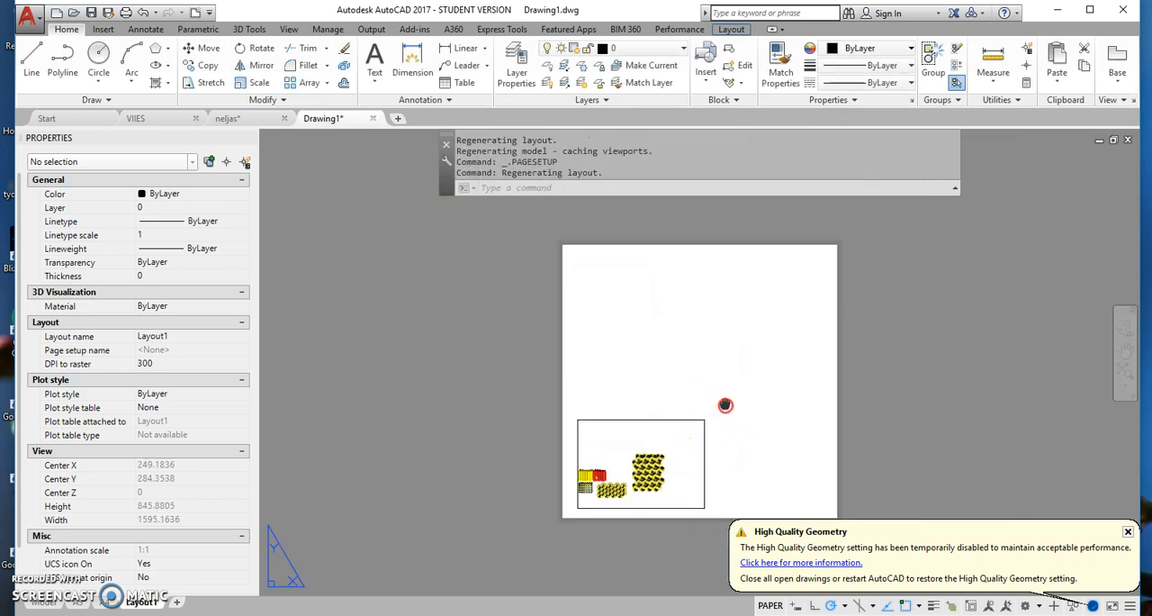
# - Delete the existing small viewport from the layout sheet
pyautogui.moveTo(656, 379); pyautogui.dragTo(597, 391, button='middle')
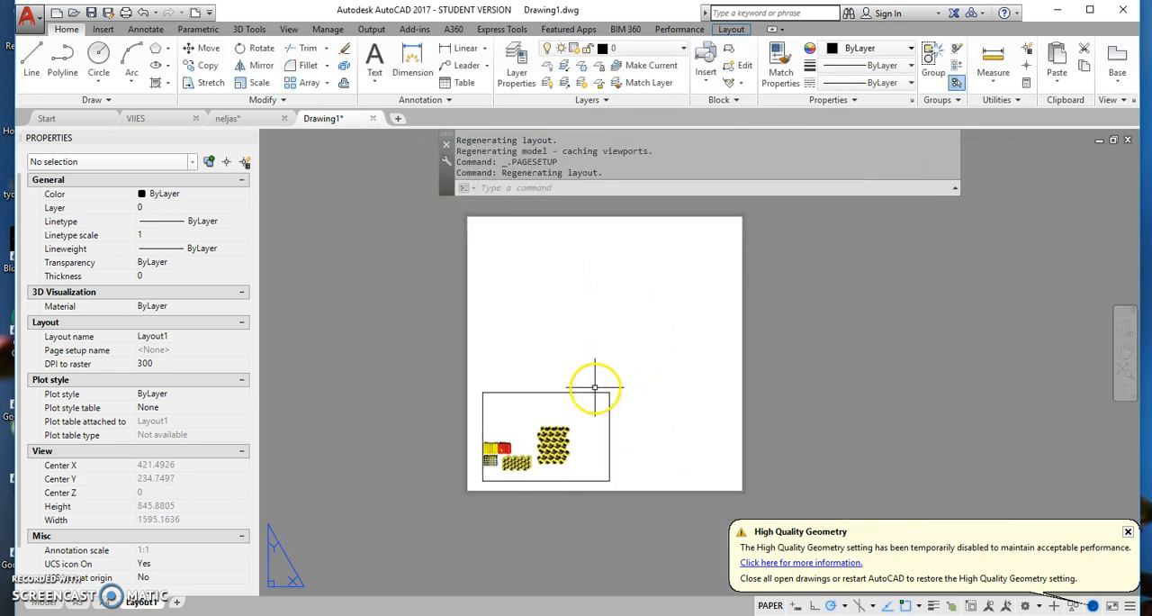
pyautogui.click(595, 393)
pyautogui.press('Delete')
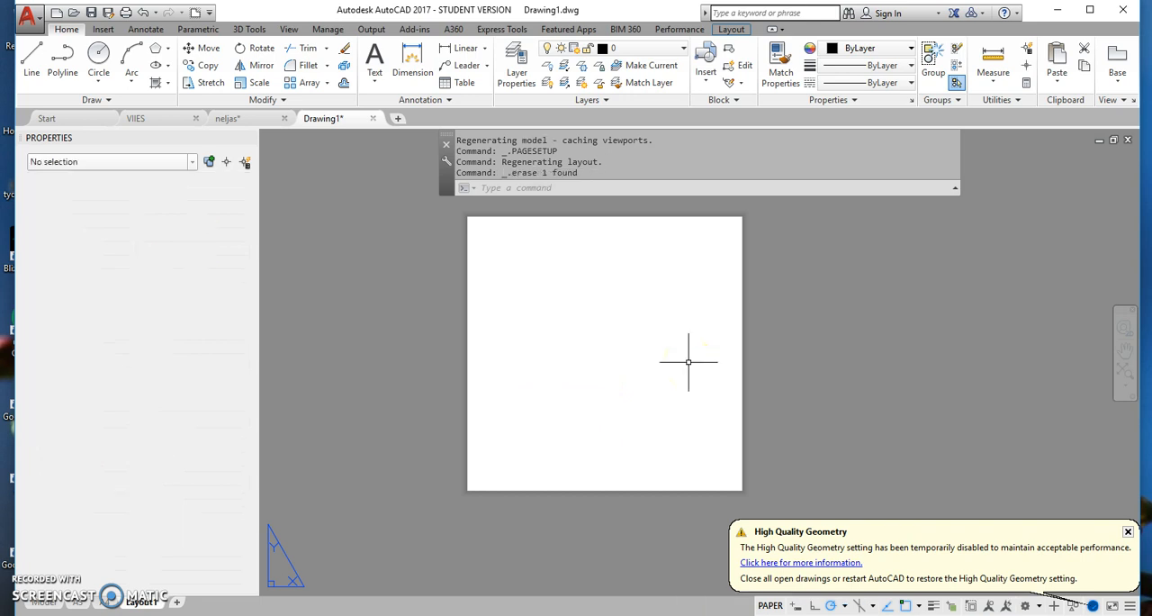
# - Thaw the layer abijooned and make it the current layer
pyautogui.click(682, 47)
pyautogui.click(565, 83)
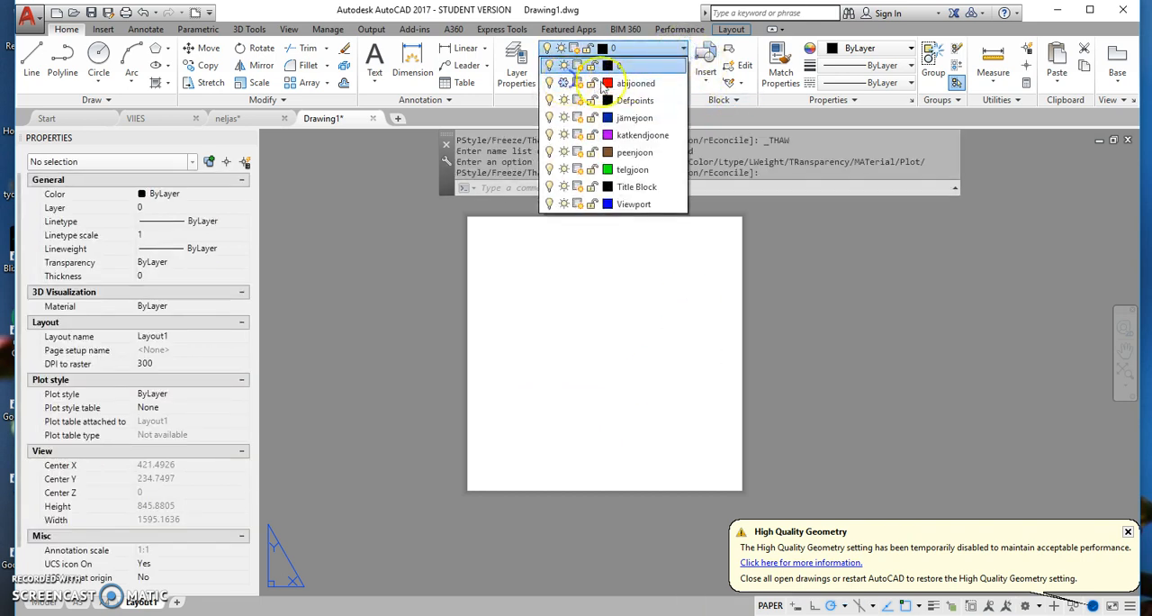
pyautogui.click(636, 83)
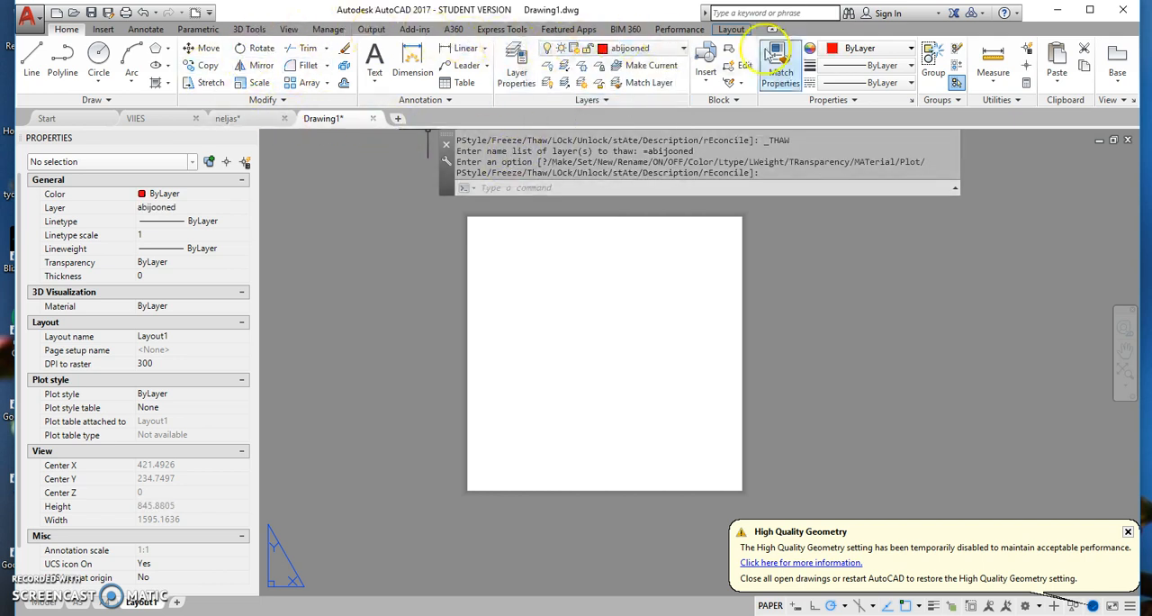
# - Create a rectangular viewport covering the whole sheet, from corner 0,0 to opposite corner 500,500
pyautogui.click(731, 29)
pyautogui.click(111, 59)
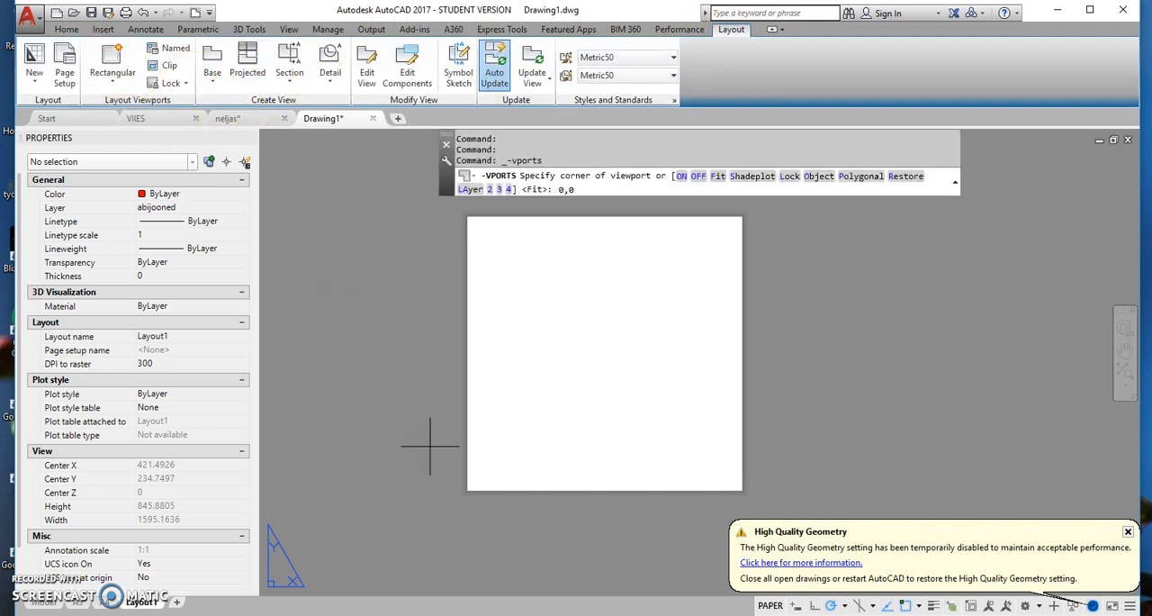
pyautogui.write('0,0')
pyautogui.press('Return')
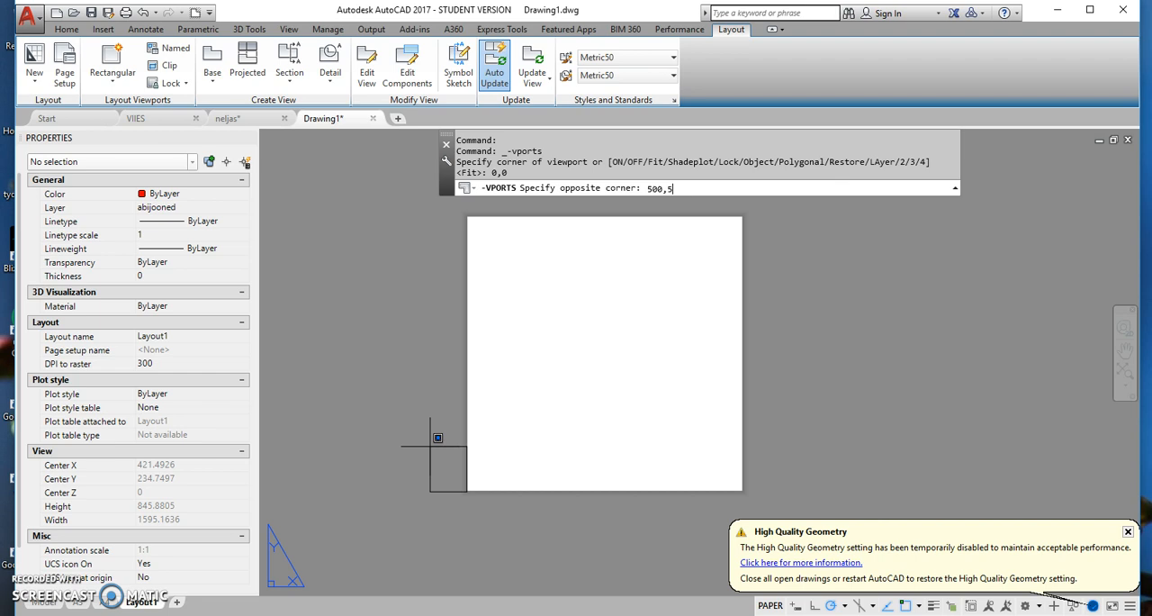
pyautogui.press('Return')
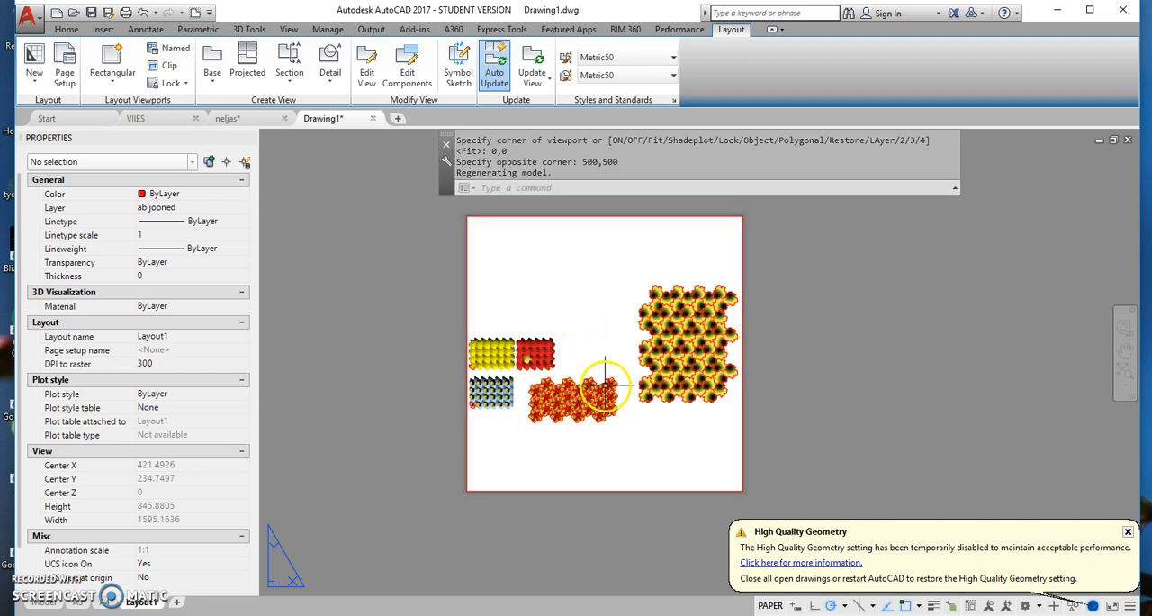
# - Activate model space in the new viewport, frame a single tile of the yellow pattern and set the viewport scale to 1:1
pyautogui.doubleClick(586, 357)
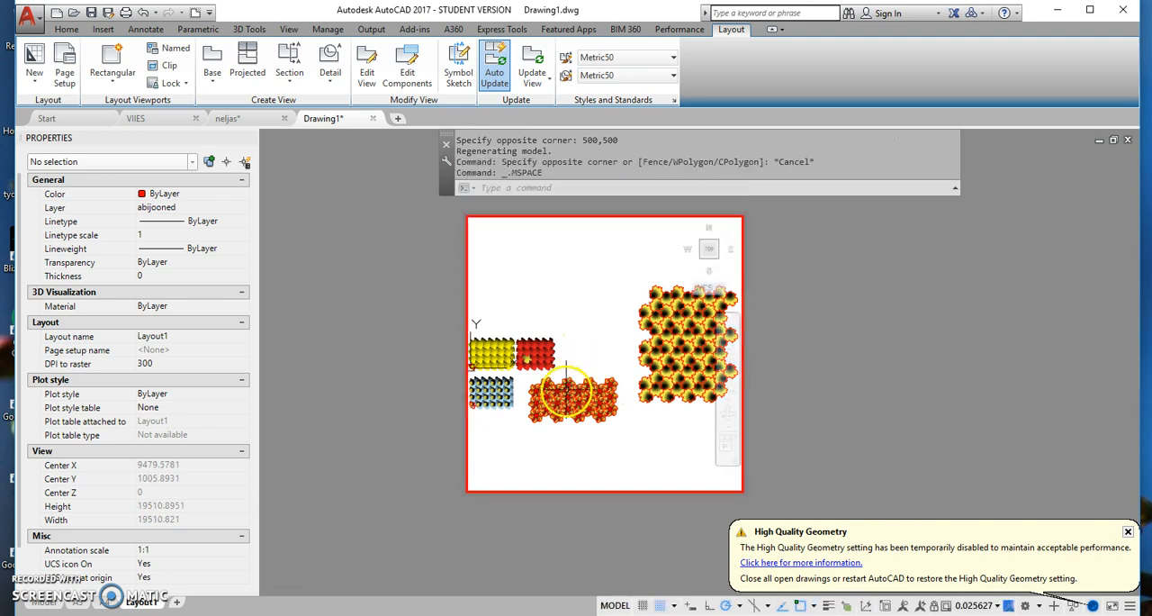
pyautogui.scroll(3, 547, 364)
pyautogui.scroll(4, 546, 364)
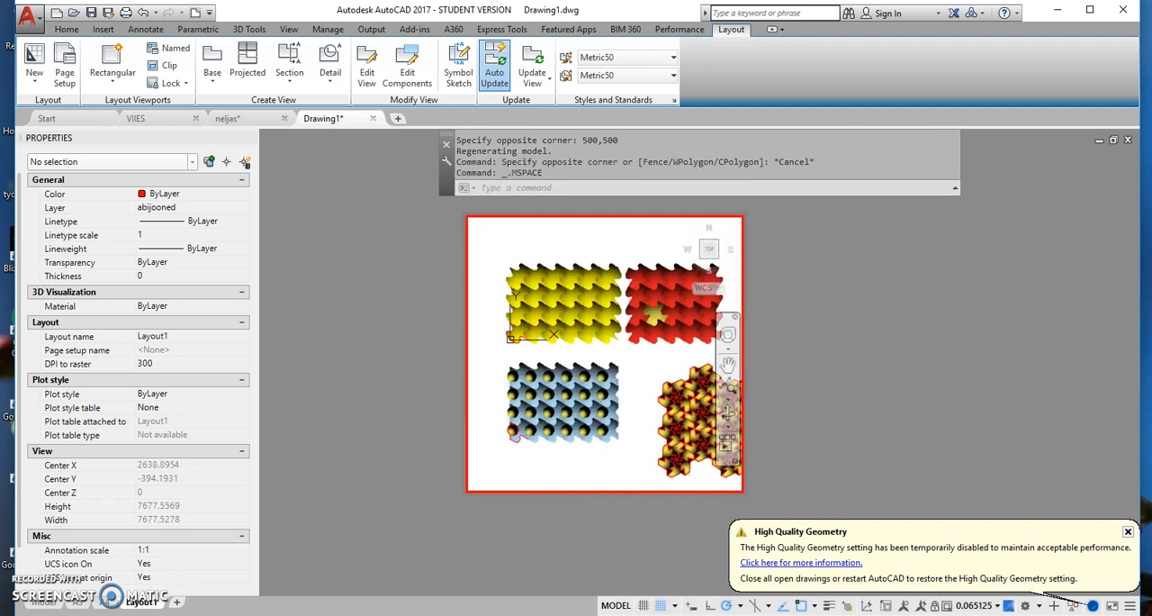
pyautogui.scroll(4, 605, 396)
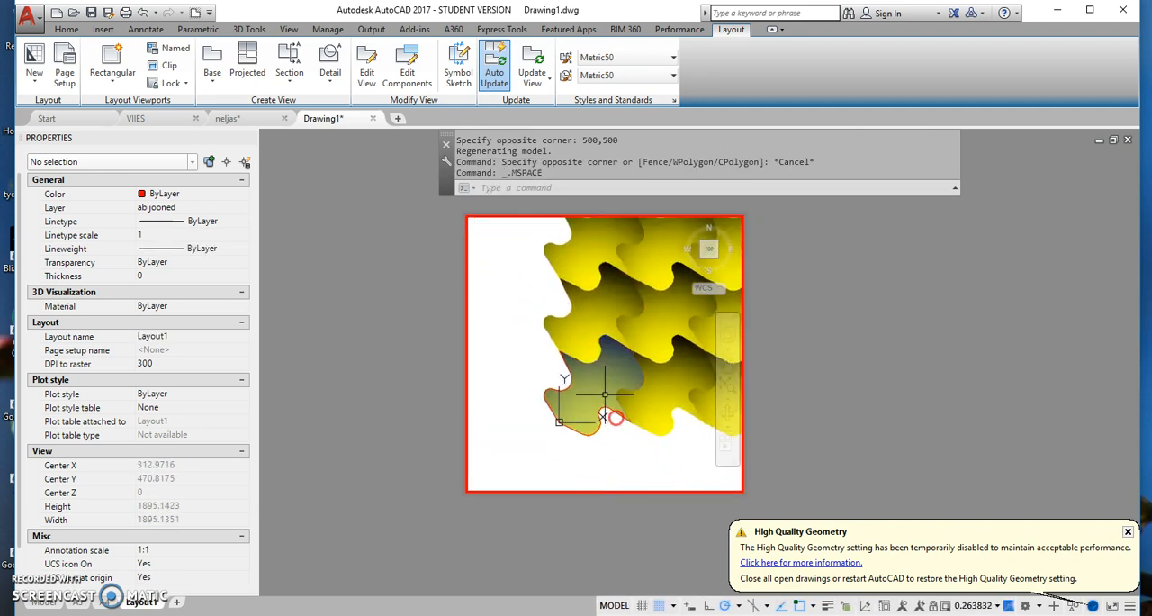
pyautogui.scroll(2, 614, 380)
pyautogui.scroll(-2, 614, 379)
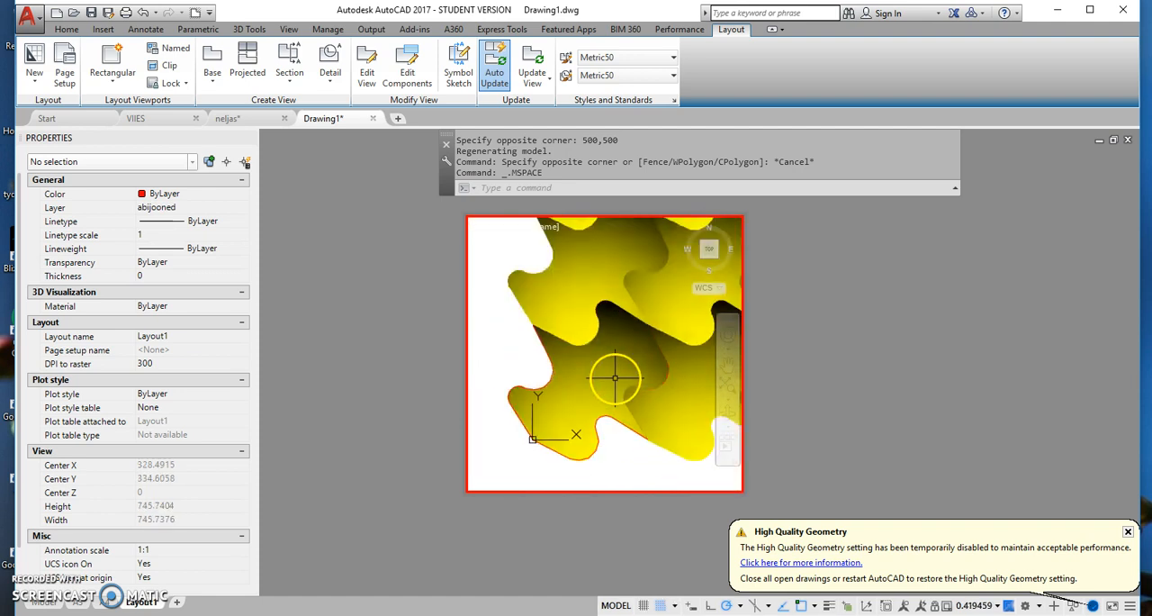
pyautogui.moveTo(633, 373); pyautogui.dragTo(509, 458, button='middle')
pyautogui.scroll(2, 560, 392)
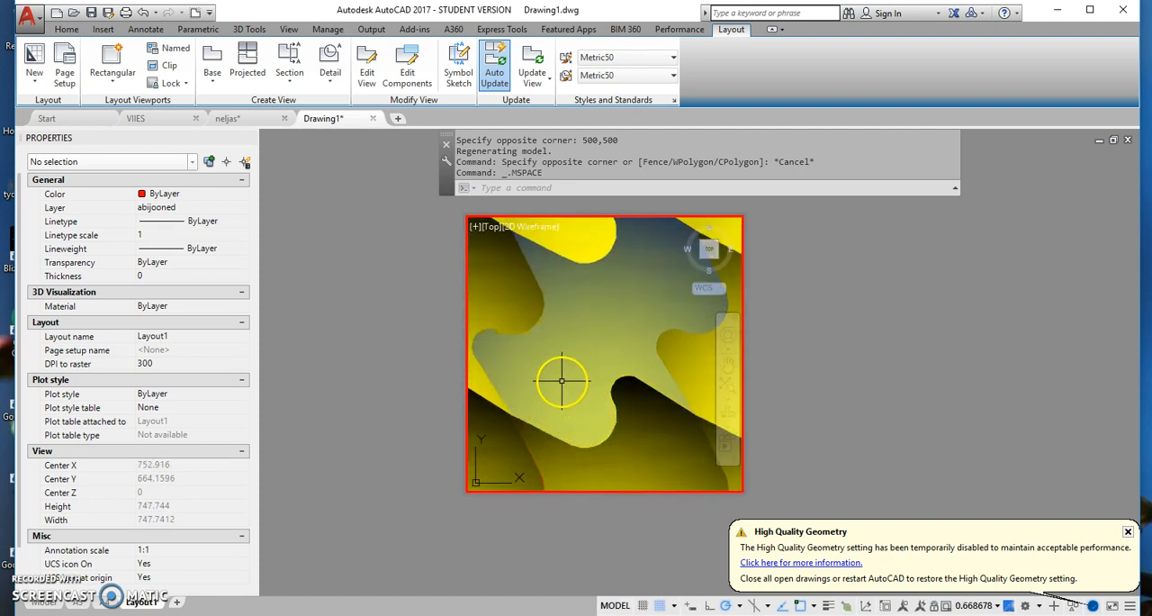
pyautogui.moveTo(568, 375); pyautogui.dragTo(570, 402, button='middle')
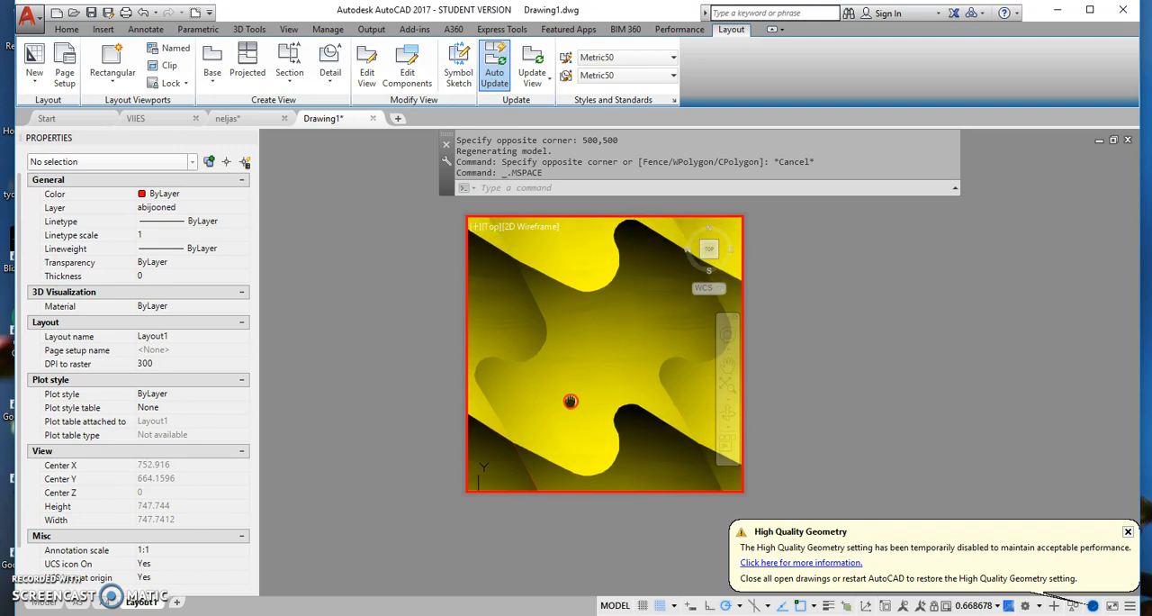
pyautogui.click(987, 605)
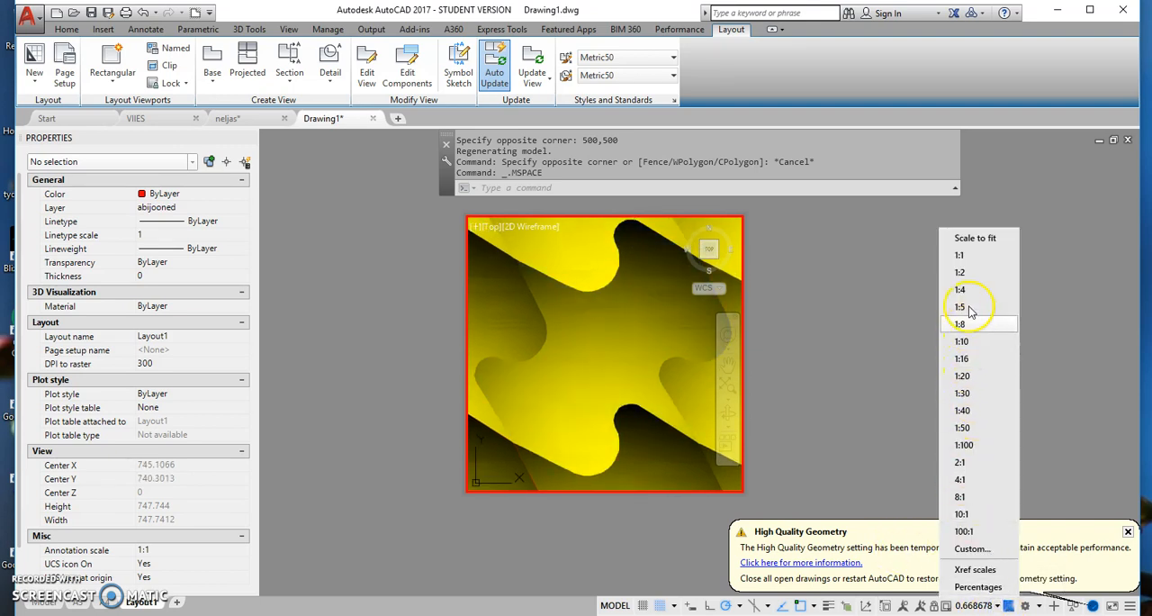
pyautogui.click(971, 257)
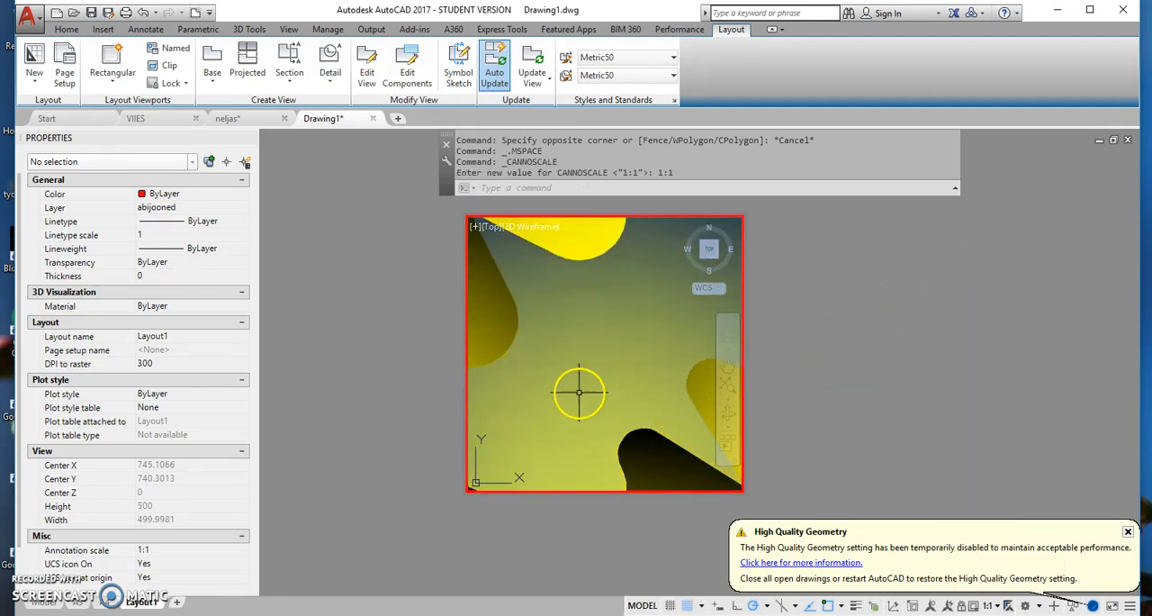
# - Reframe the viewport on several tiles of the yellow pattern and set the viewport scale to 1:2
pyautogui.moveTo(591, 386); pyautogui.dragTo(592, 385, button='middle')
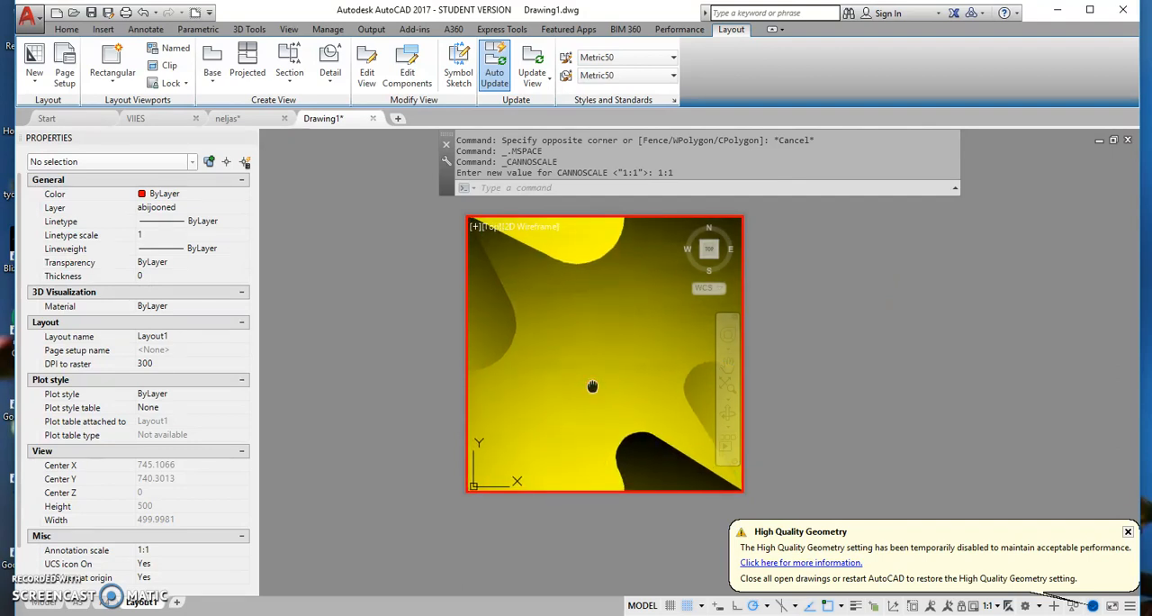
pyautogui.moveTo(592, 386); pyautogui.dragTo(592, 385, button='middle')
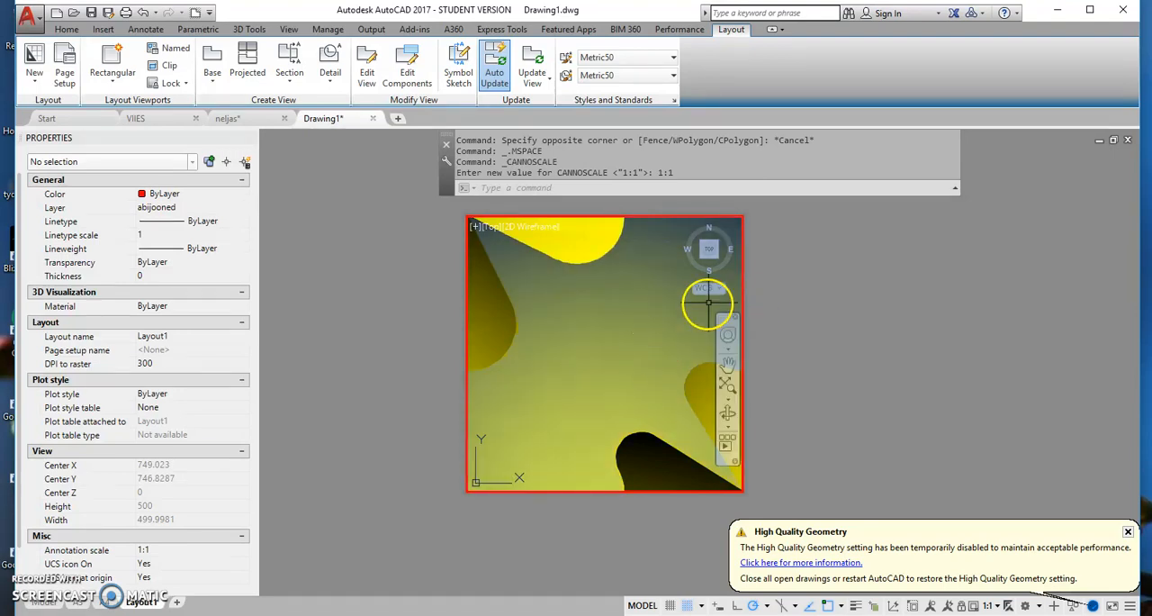
pyautogui.scroll(-1, 655, 350)
pyautogui.moveTo(667, 340); pyautogui.dragTo(541, 386, button='middle')
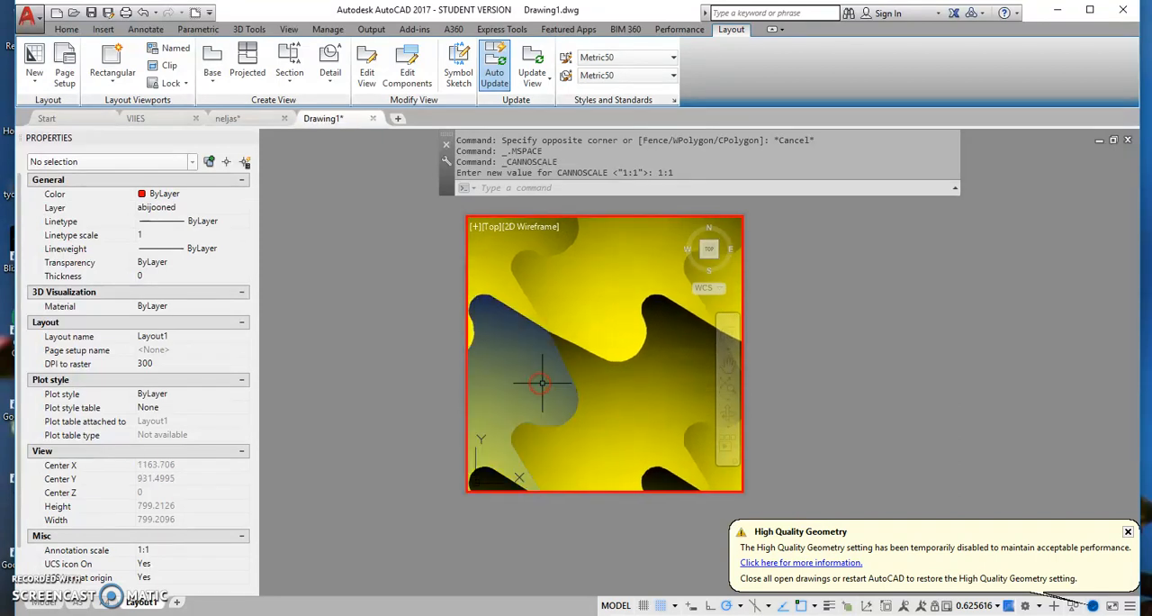
pyautogui.scroll(-3, 544, 370)
pyautogui.scroll(2, 554, 357)
pyautogui.scroll(-2, 554, 358)
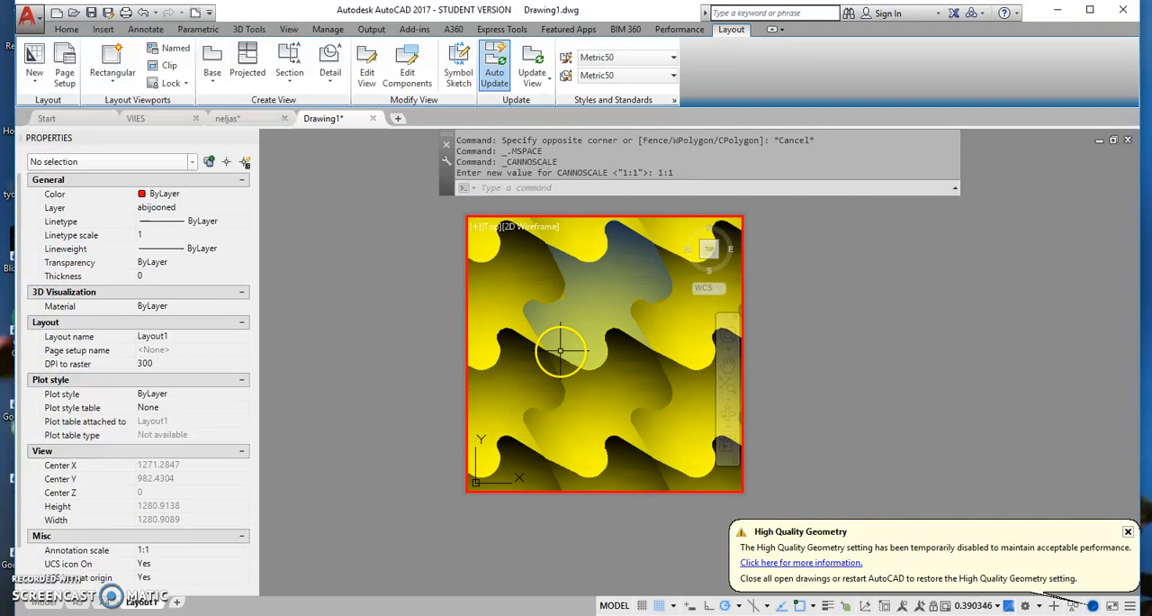
pyautogui.moveTo(560, 351); pyautogui.dragTo(564, 282, button='middle')
pyautogui.scroll(2, 569, 339)
pyautogui.moveTo(589, 352); pyautogui.dragTo(578, 325, button='middle')
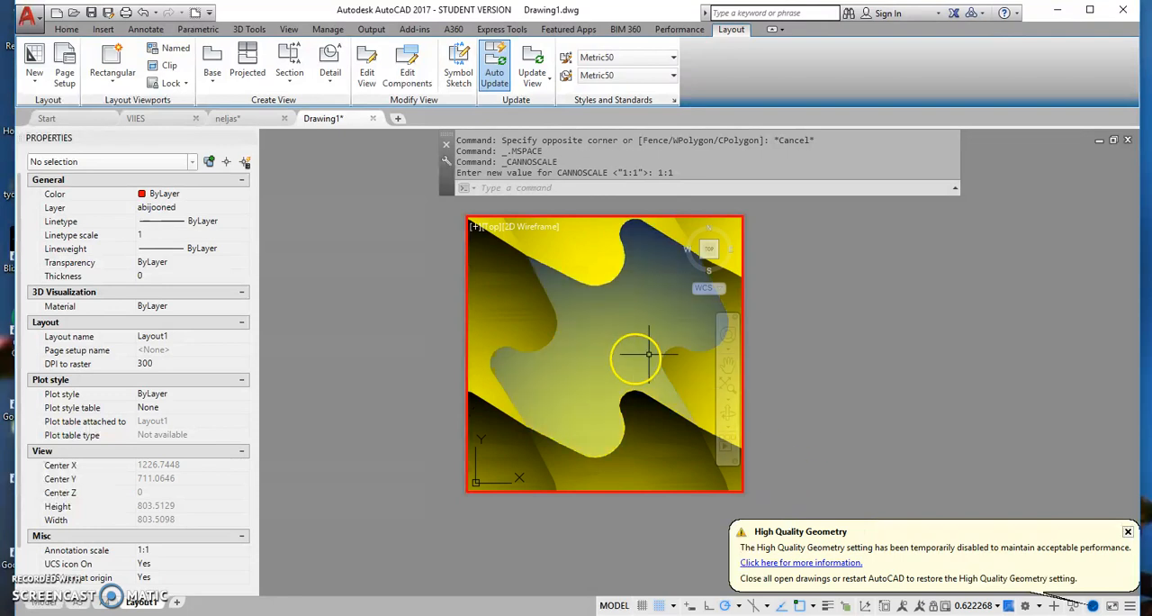
pyautogui.click(995, 606)
pyautogui.click(963, 271)
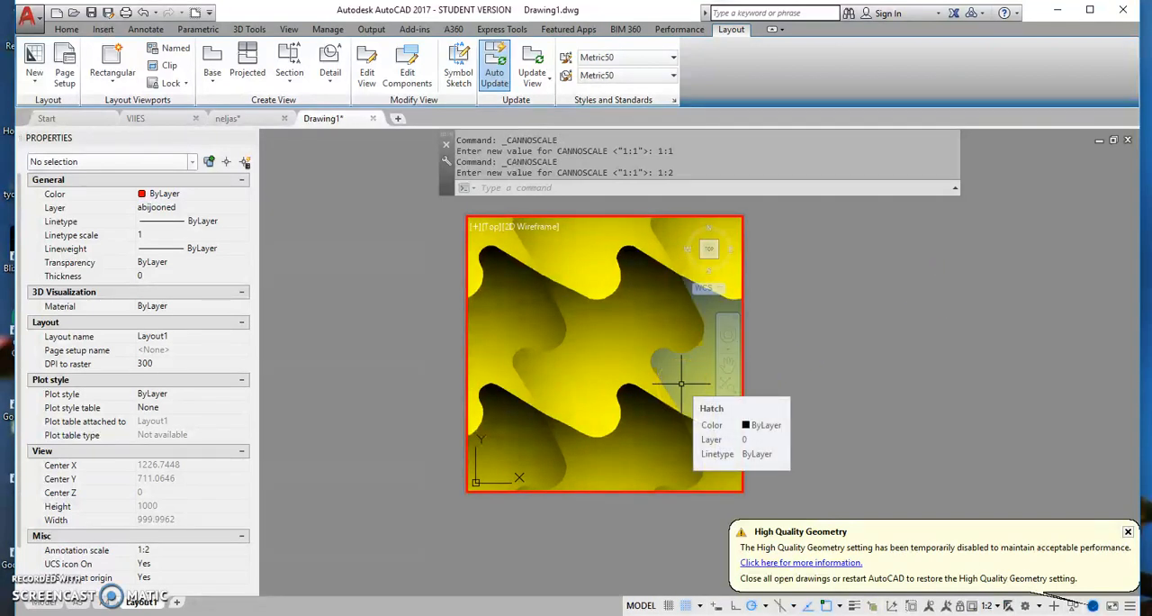
pyautogui.moveTo(663, 357)
pyautogui.mouseDown(button='middle')
pyautogui.moveTo(635, 360)
pyautogui.moveTo(647, 339)
pyautogui.mouseUp(button='middle')
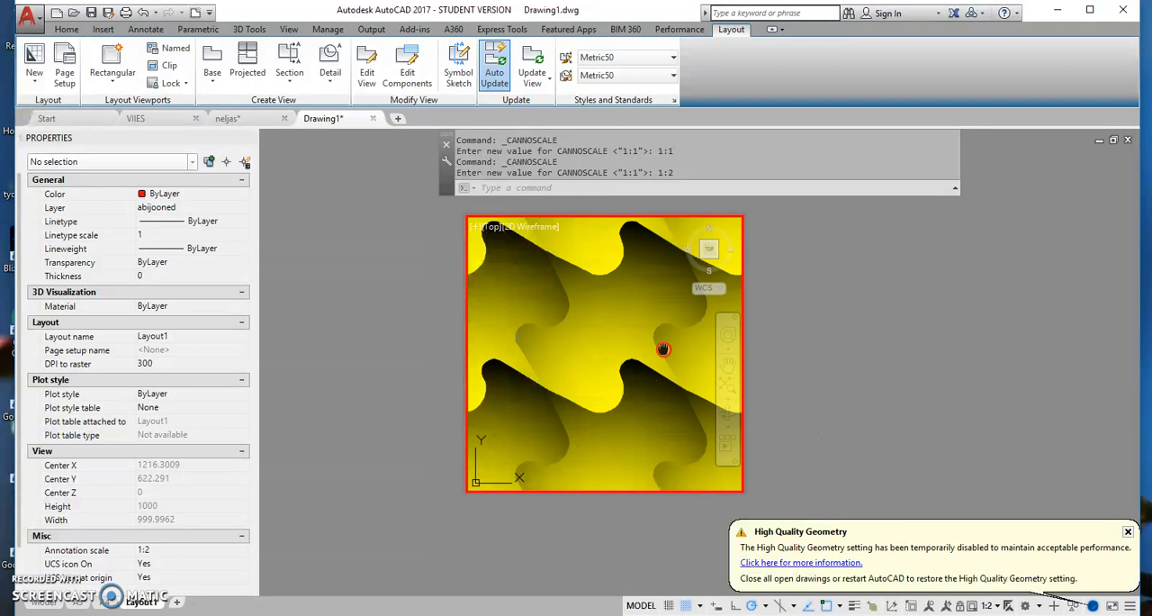
# - Set the viewport scale back to 1:1 and centre a single yellow tile in the viewport
pyautogui.click(995, 605)
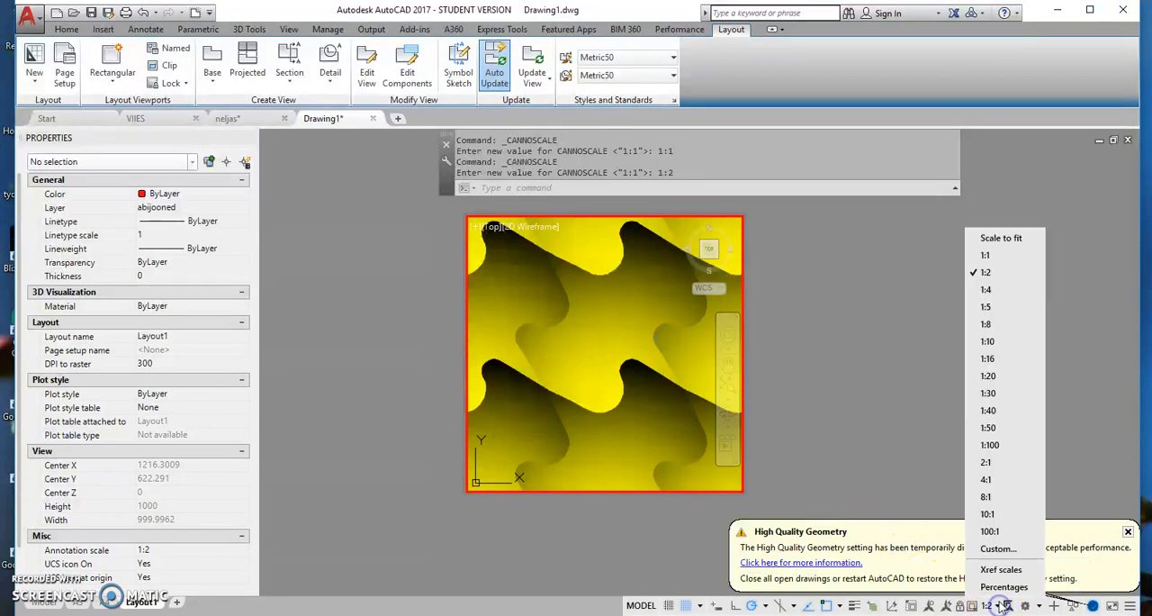
pyautogui.click(996, 257)
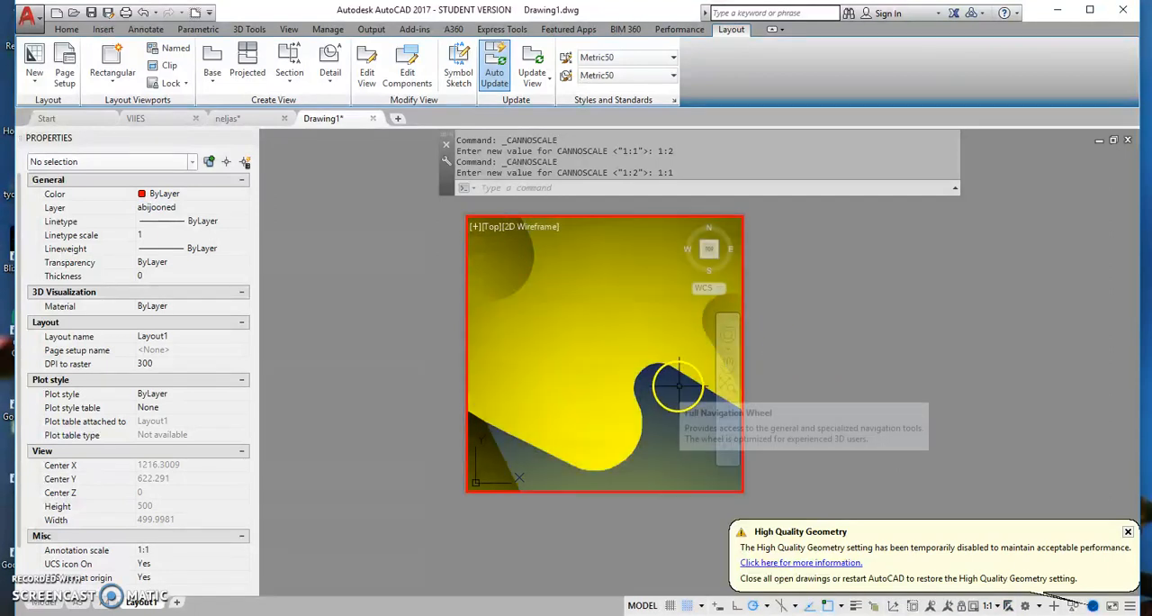
pyautogui.moveTo(586, 340)
pyautogui.mouseDown(button='middle')
pyautogui.moveTo(579, 411)
pyautogui.moveTo(570, 402)
pyautogui.mouseUp(button='middle')
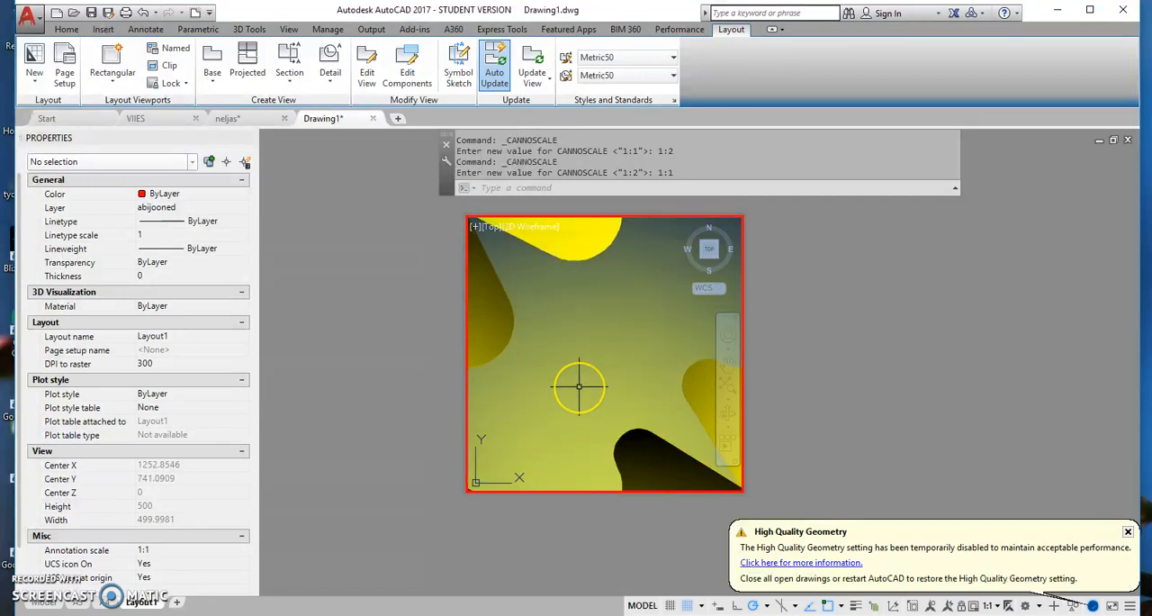
# - Frame one blue tile with its round black-and-yellow circle at 1:1 viewport scale and return to paper space
pyautogui.scroll(-10, 579, 386)
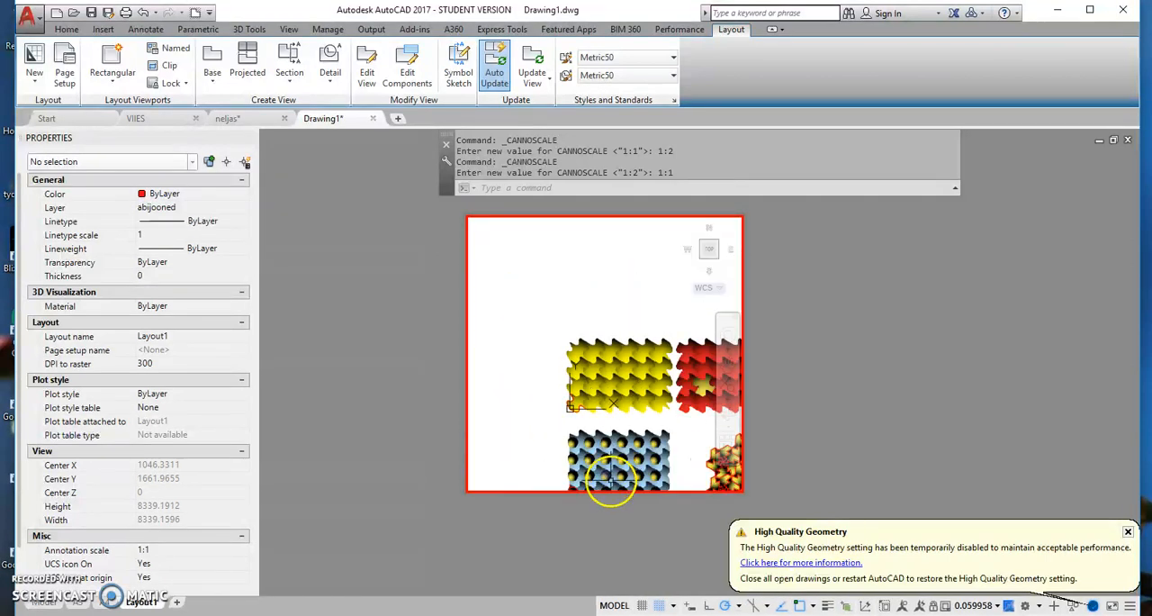
pyautogui.scroll(8, 604, 485)
pyautogui.moveTo(620, 420); pyautogui.dragTo(547, 392, button='middle')
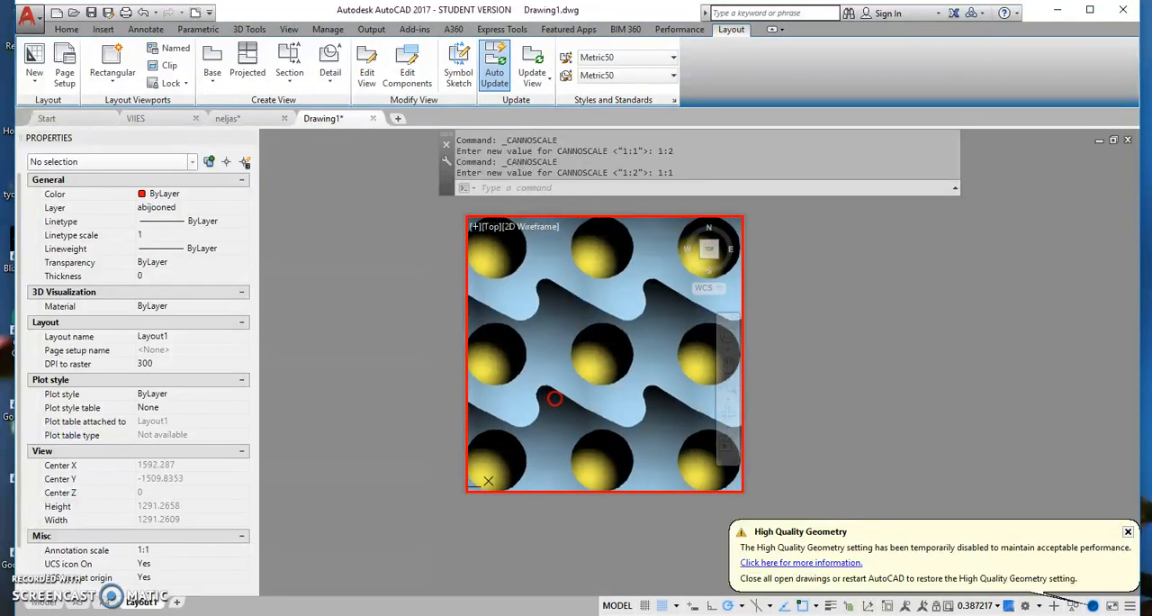
pyautogui.click(999, 607)
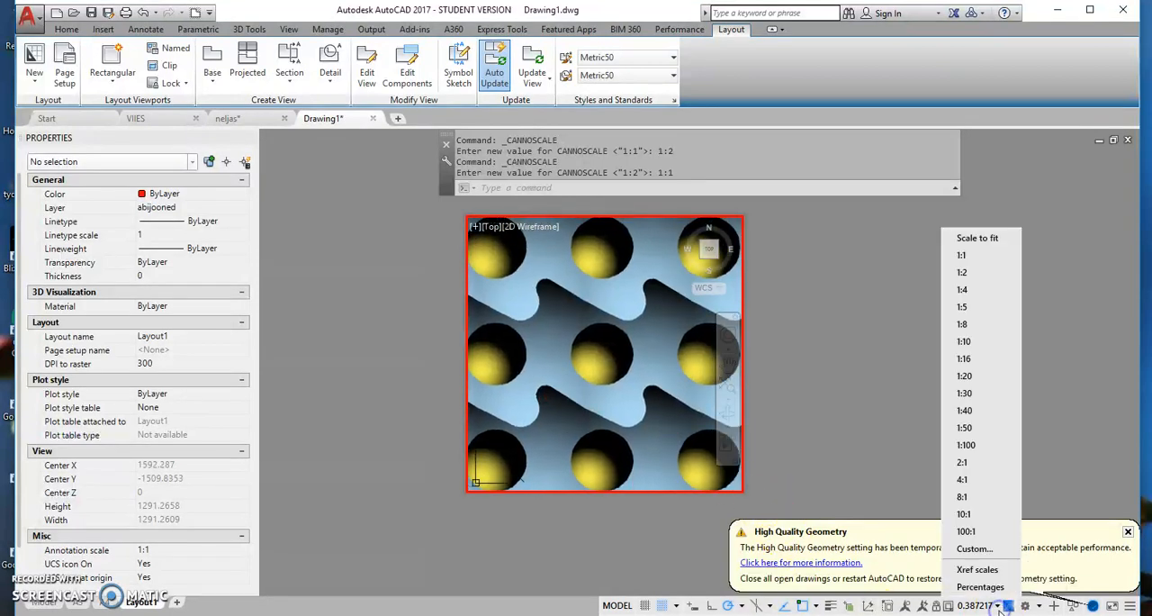
pyautogui.click(978, 256)
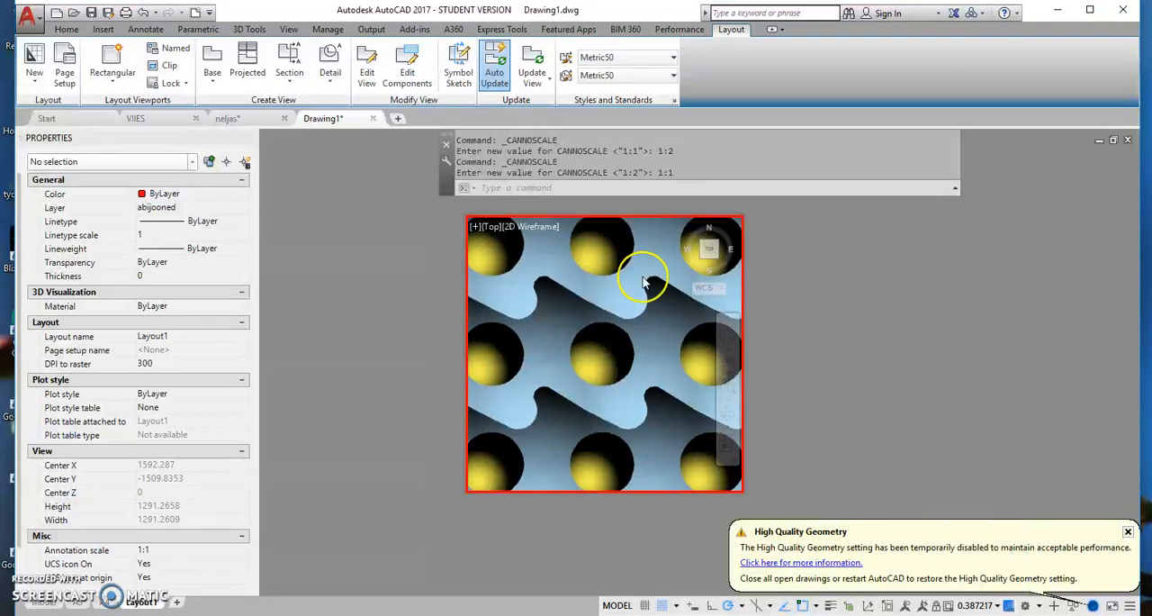
pyautogui.moveTo(629, 448)
pyautogui.mouseDown(button='middle')
pyautogui.moveTo(635, 413)
pyautogui.moveTo(629, 430)
pyautogui.mouseUp(button='middle')
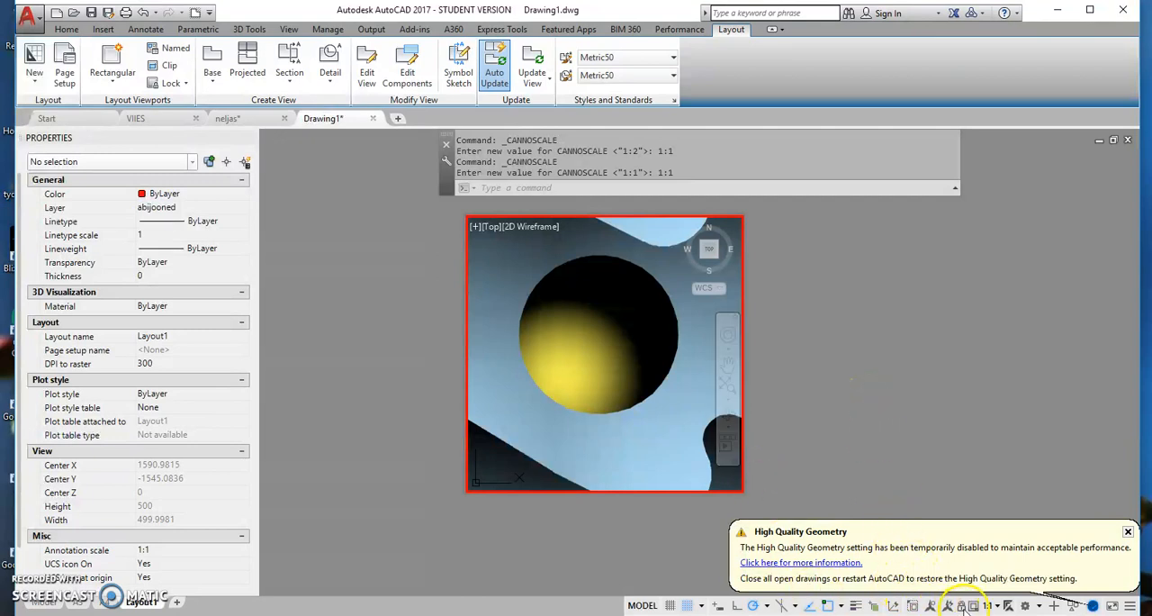
pyautogui.doubleClick(797, 366)
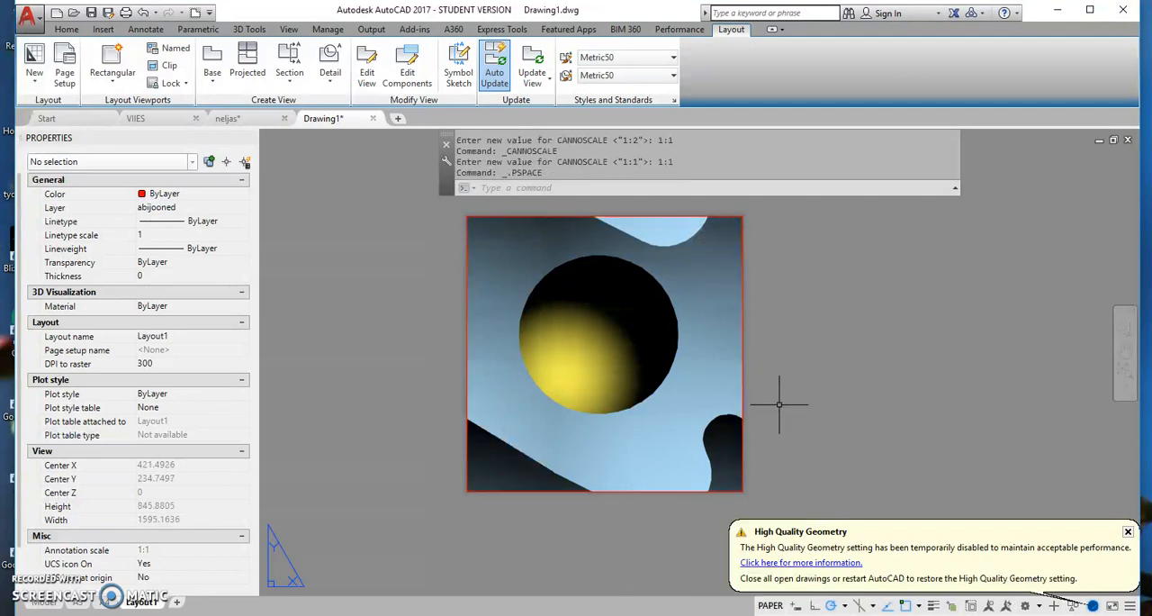